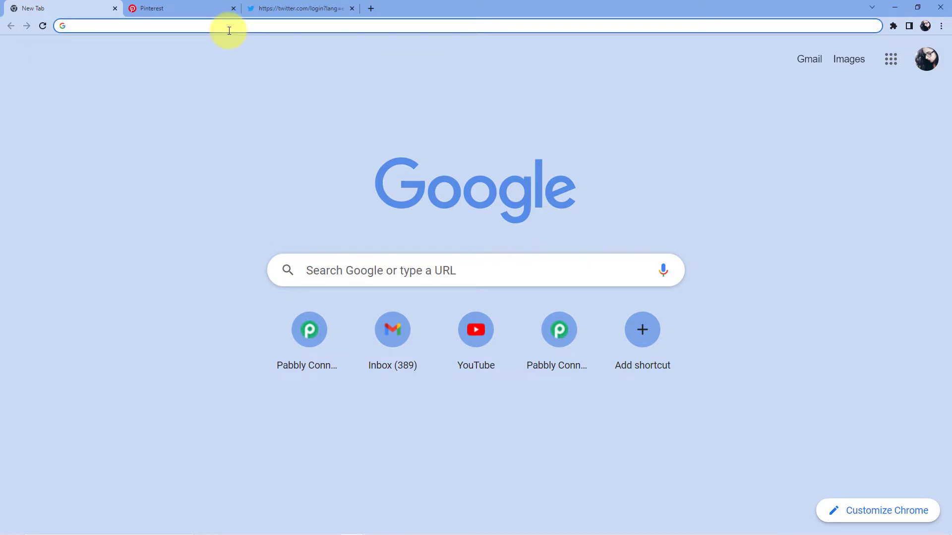
Open pabbly.com/connect/ and sign in to access the Pabbly Connect dashboard.
{"action": "type", "text": "pabbly.com/connect/"}
{"action": "key", "text": "Return"}
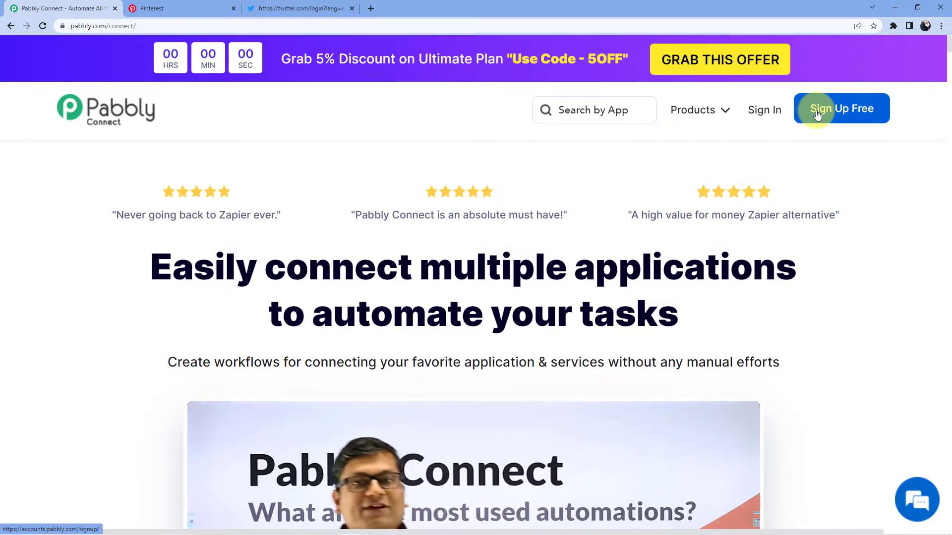
{"action": "left_click", "coordinate": [766, 117]}
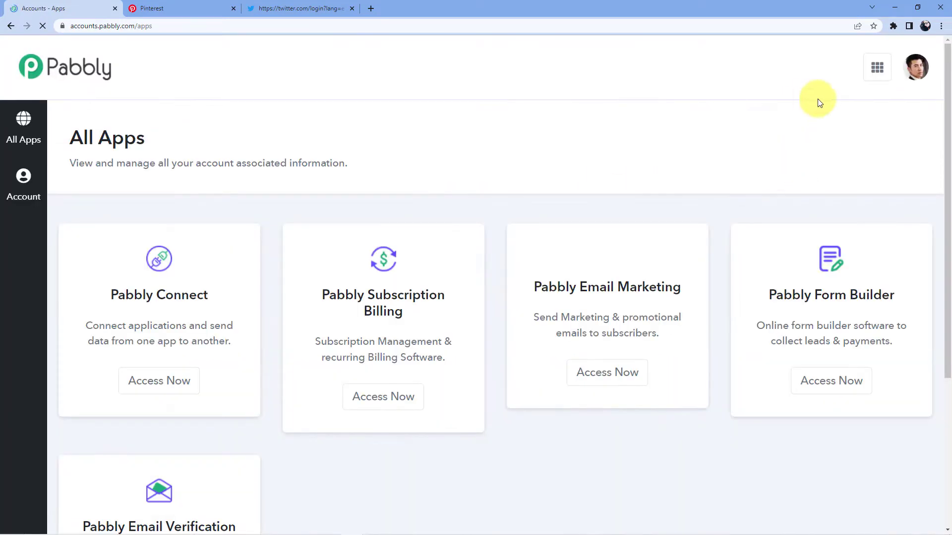
{"action": "scroll", "coordinate": [304, 240], "scroll_direction": "down", "scroll_amount": 3}
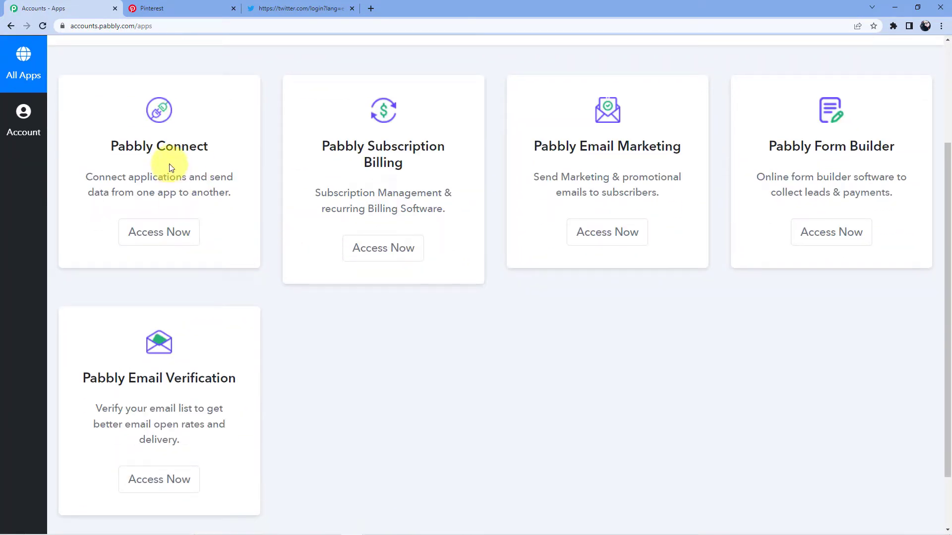
{"action": "left_click", "coordinate": [166, 238]}
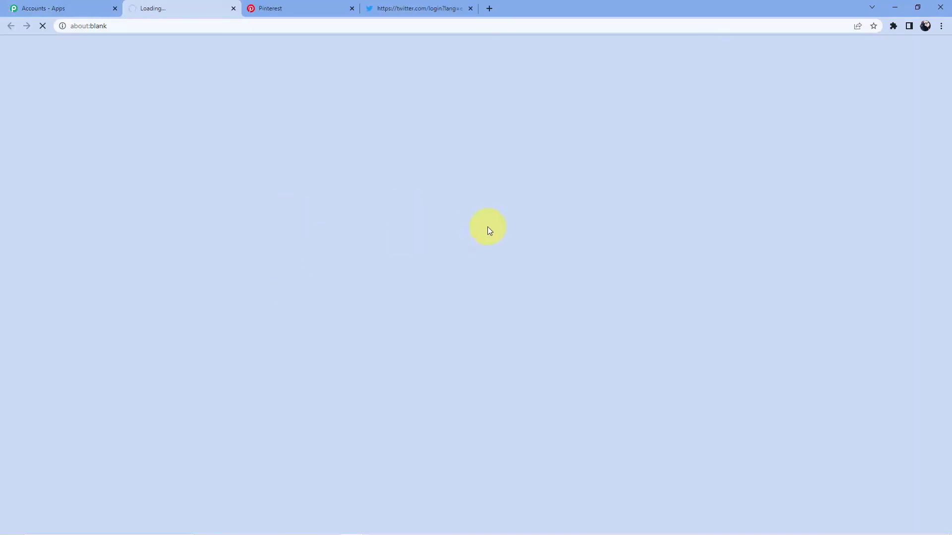
Create a new workflow named Pinterest to Twitter.
{"action": "scroll", "coordinate": [442, 218], "scroll_direction": "down", "scroll_amount": 15}
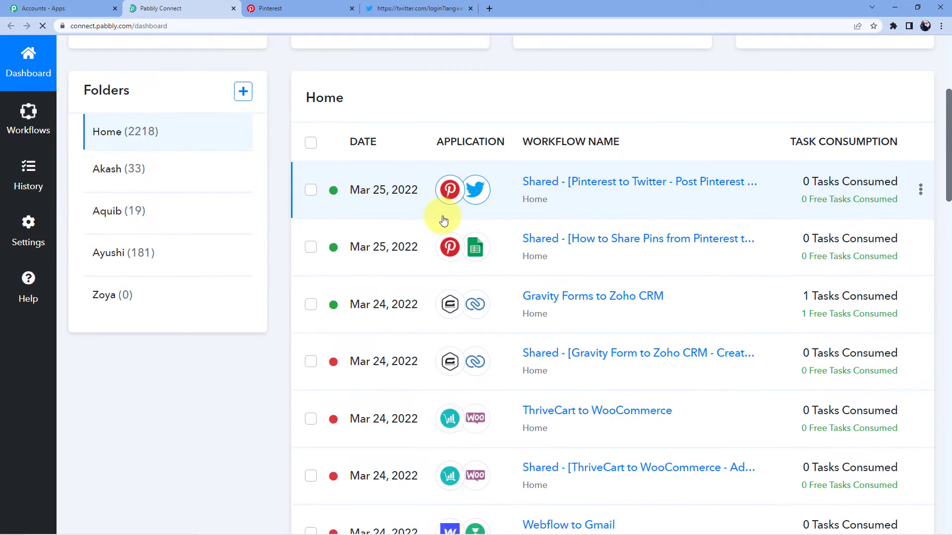
{"action": "scroll", "coordinate": [478, 377], "scroll_direction": "down", "scroll_amount": 3}
{"action": "scroll", "coordinate": [478, 378], "scroll_direction": "up", "scroll_amount": 18}
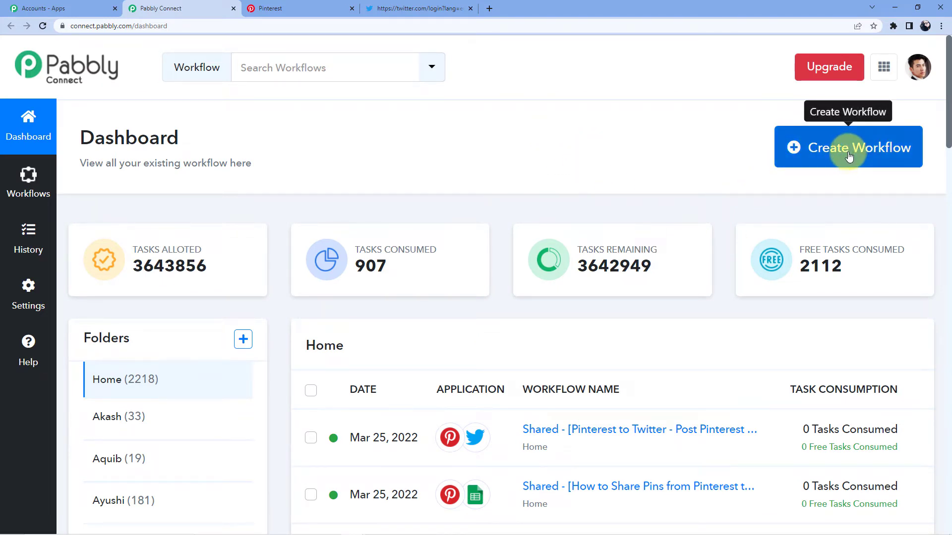
{"action": "left_click", "coordinate": [815, 164]}
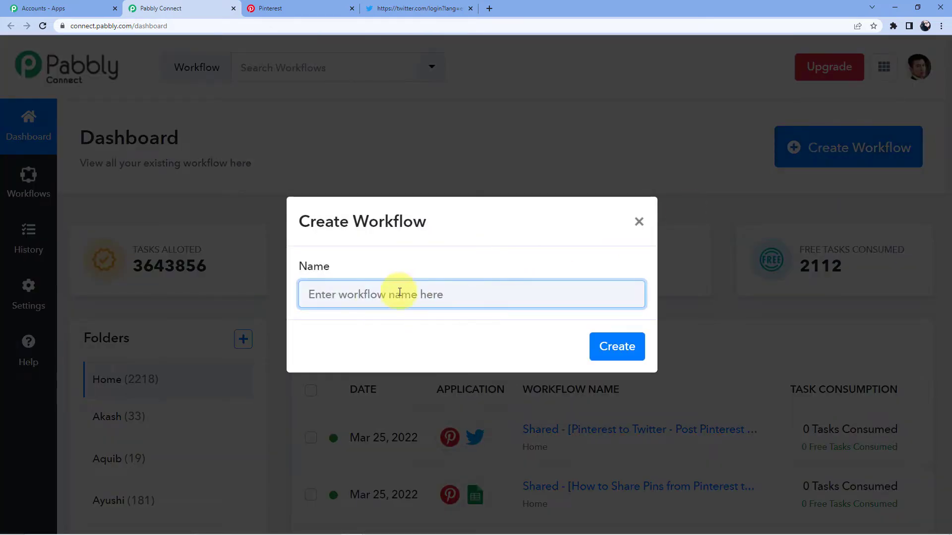
{"action": "left_click", "coordinate": [439, 296]}
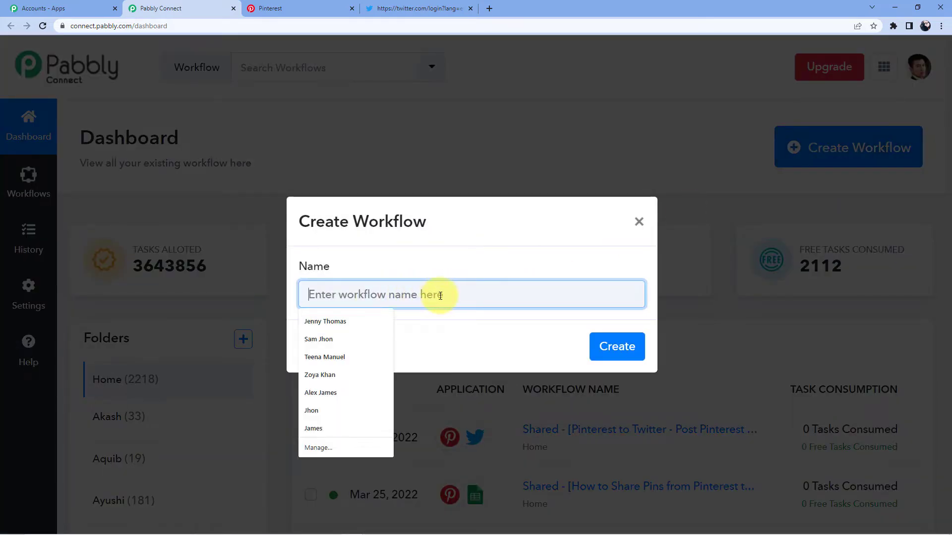
{"action": "type", "text": "Pinterest to Twitter"}
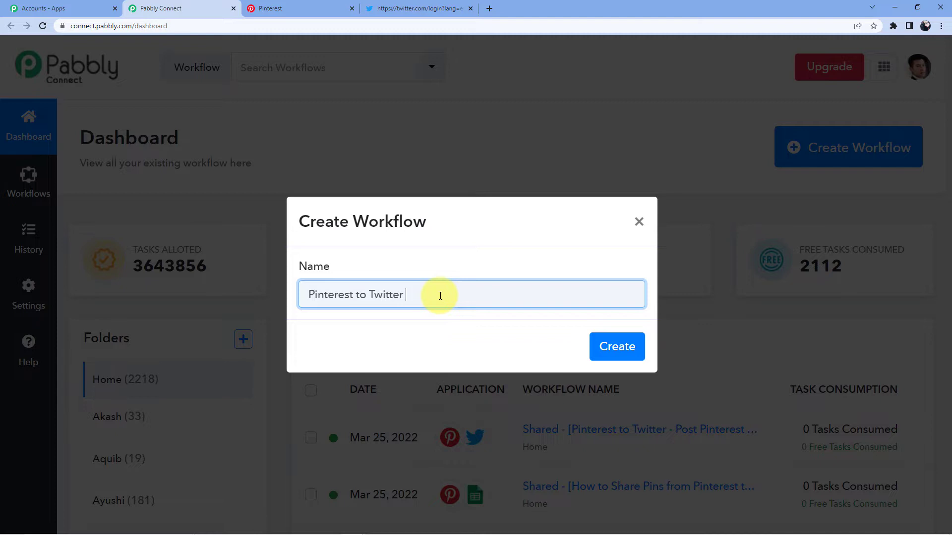
{"action": "left_click", "coordinate": [602, 344]}
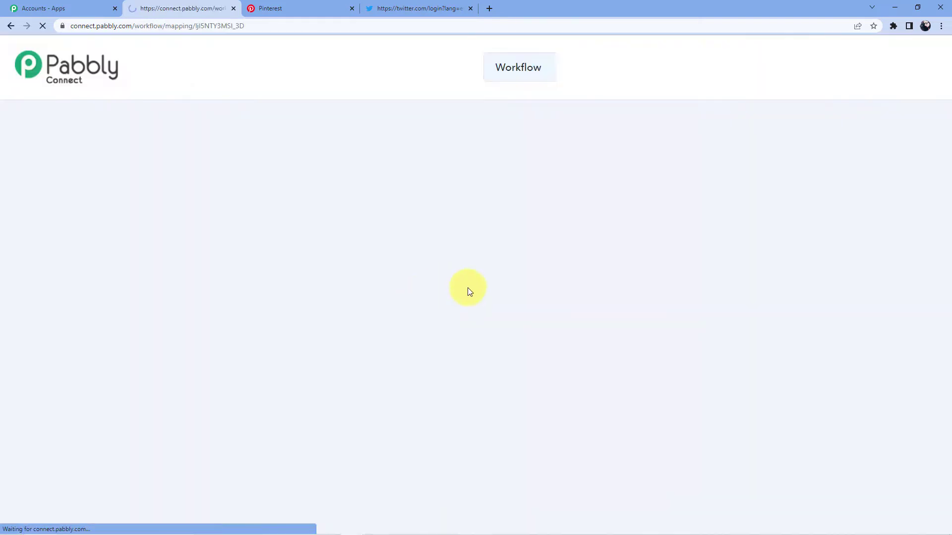
Look over the trigger and action sections of the new workflow.
{"action": "scroll", "coordinate": [223, 280], "scroll_direction": "down", "scroll_amount": 2}
{"action": "scroll", "coordinate": [223, 266], "scroll_direction": "down", "scroll_amount": 5}
{"action": "scroll", "coordinate": [221, 263], "scroll_direction": "up", "scroll_amount": 7}
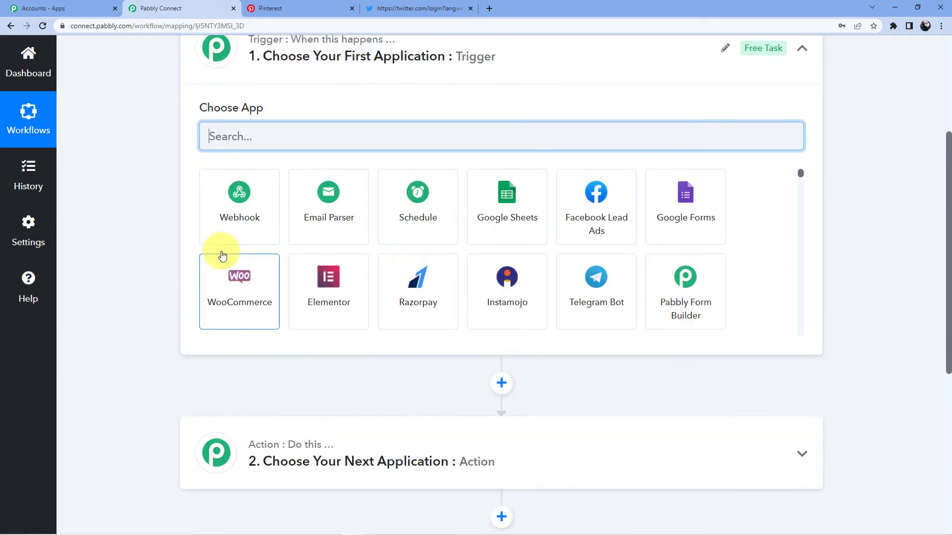
{"action": "scroll", "coordinate": [278, 236], "scroll_direction": "down", "scroll_amount": 8}
{"action": "scroll", "coordinate": [276, 233], "scroll_direction": "down", "scroll_amount": 2}
{"action": "scroll", "coordinate": [276, 231], "scroll_direction": "up", "scroll_amount": 9}
{"action": "scroll", "coordinate": [272, 253], "scroll_direction": "down", "scroll_amount": 2}
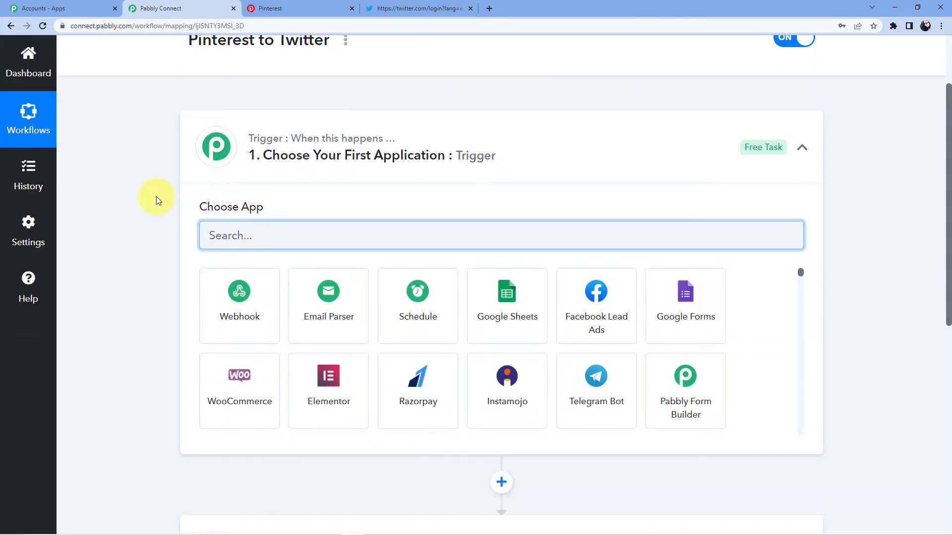
{"action": "scroll", "coordinate": [156, 199], "scroll_direction": "down", "scroll_amount": 5}
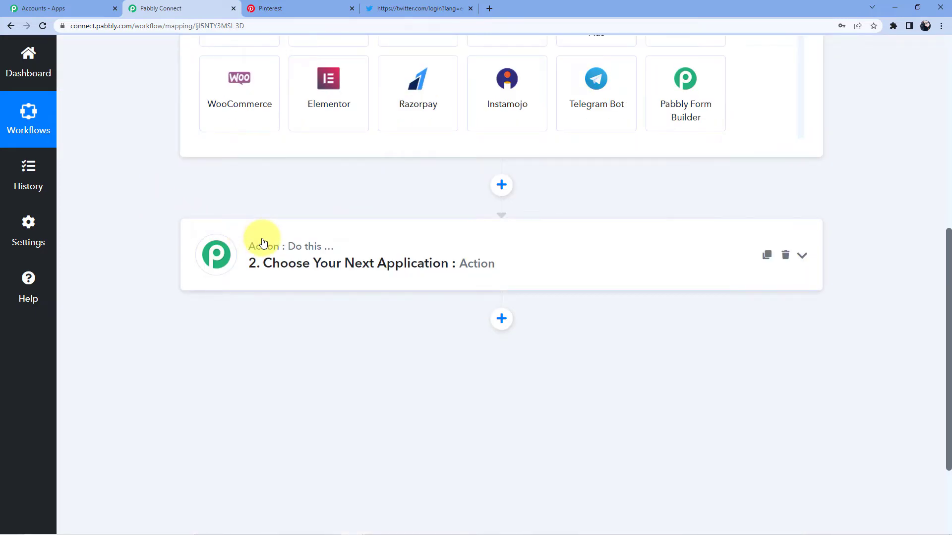
{"action": "scroll", "coordinate": [263, 243], "scroll_direction": "up", "scroll_amount": 5}
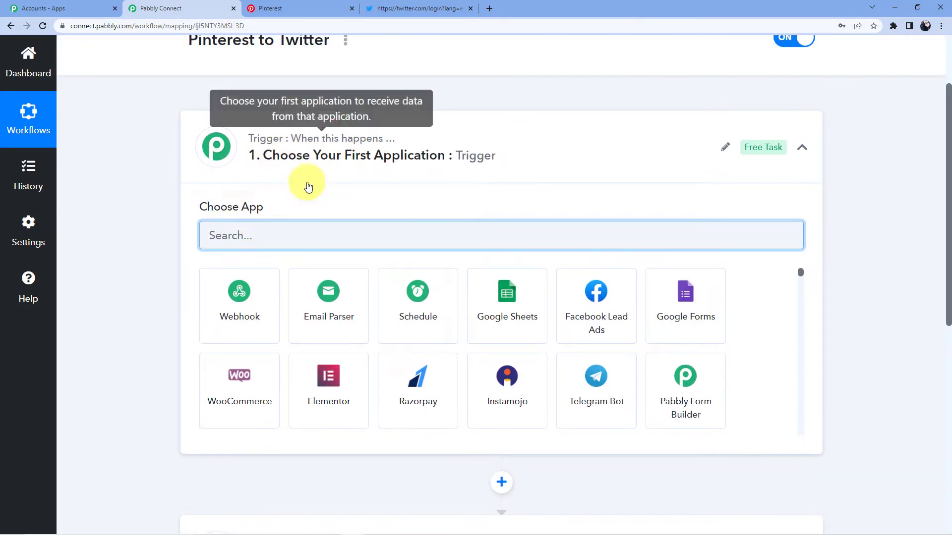
{"action": "scroll", "coordinate": [308, 193], "scroll_direction": "down", "scroll_amount": 5}
{"action": "scroll", "coordinate": [280, 227], "scroll_direction": "up", "scroll_amount": 7}
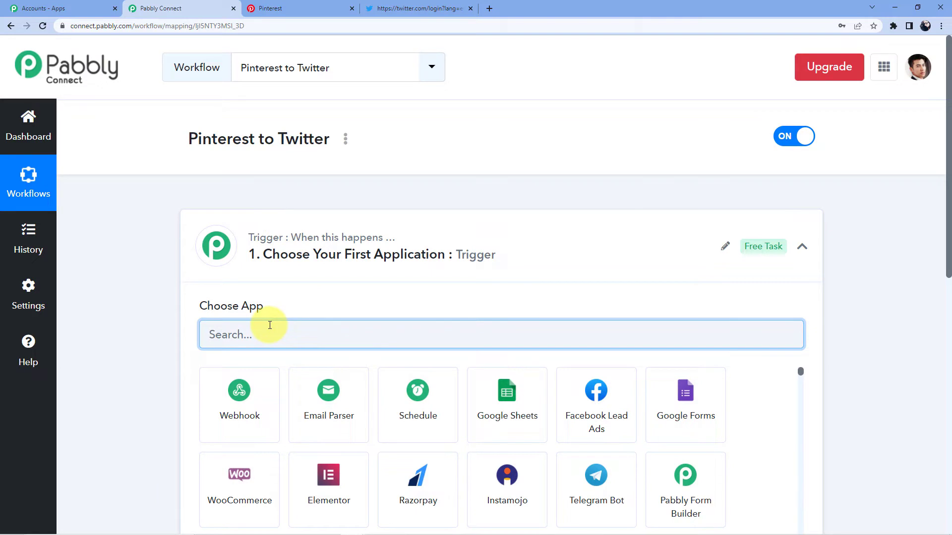
Set Pinterest as the trigger application with New Pin as the trigger event.
{"action": "type", "text": "Pintere"}
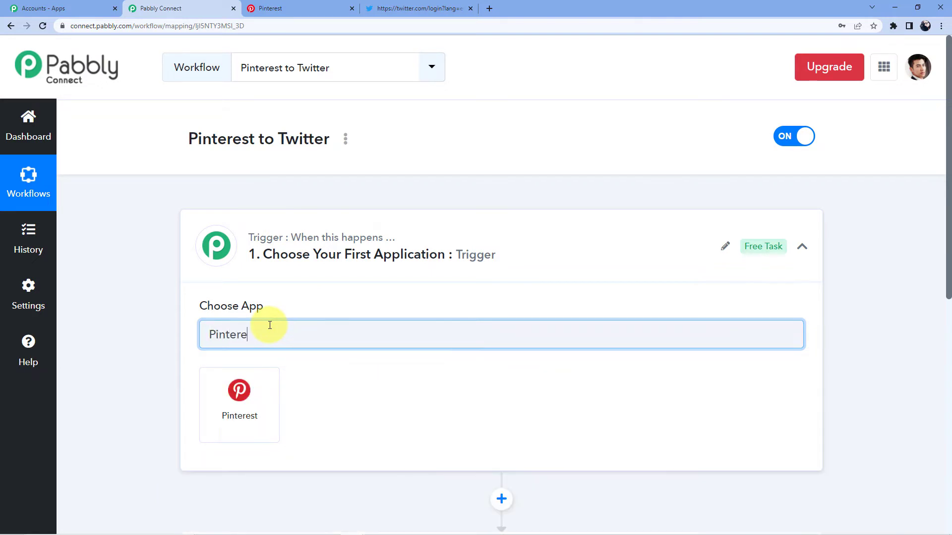
{"action": "left_click", "coordinate": [253, 380]}
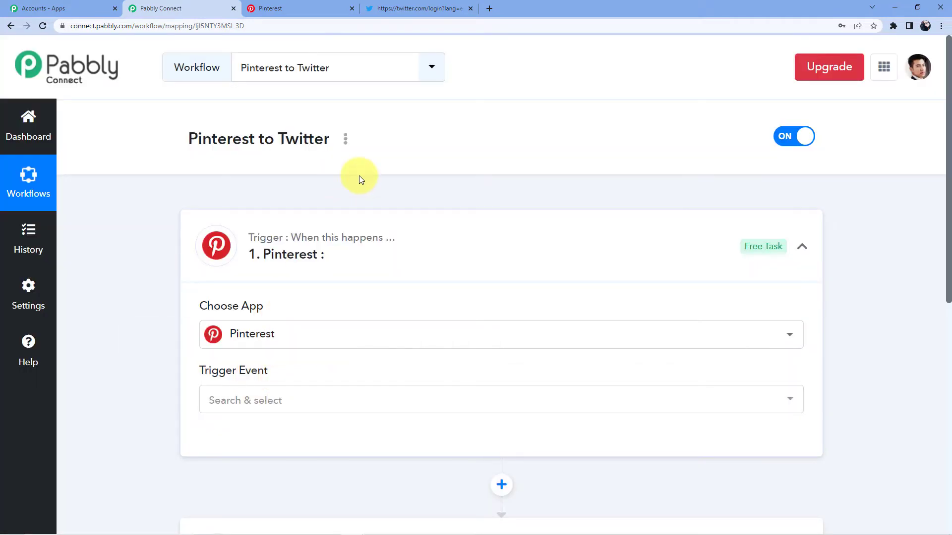
{"action": "left_click", "coordinate": [259, 396]}
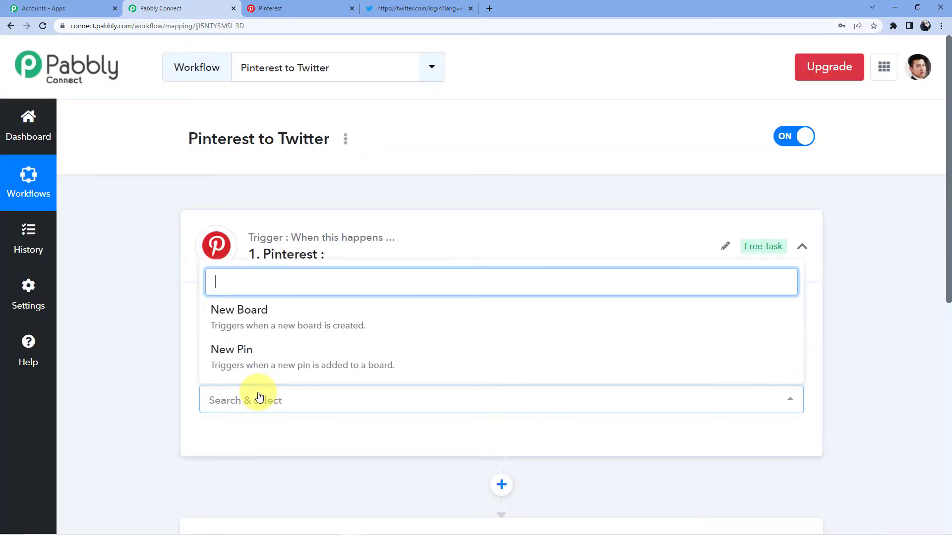
{"action": "left_click", "coordinate": [263, 353]}
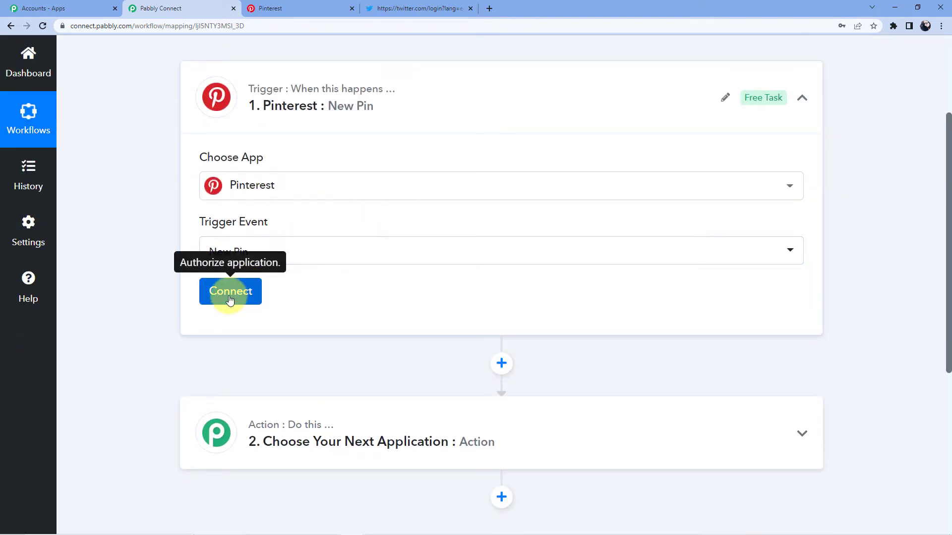
Connect the trigger through a new Pinterest connection and authorize Pabbly Connect to access the Pinterest account.
{"action": "left_click", "coordinate": [229, 292]}
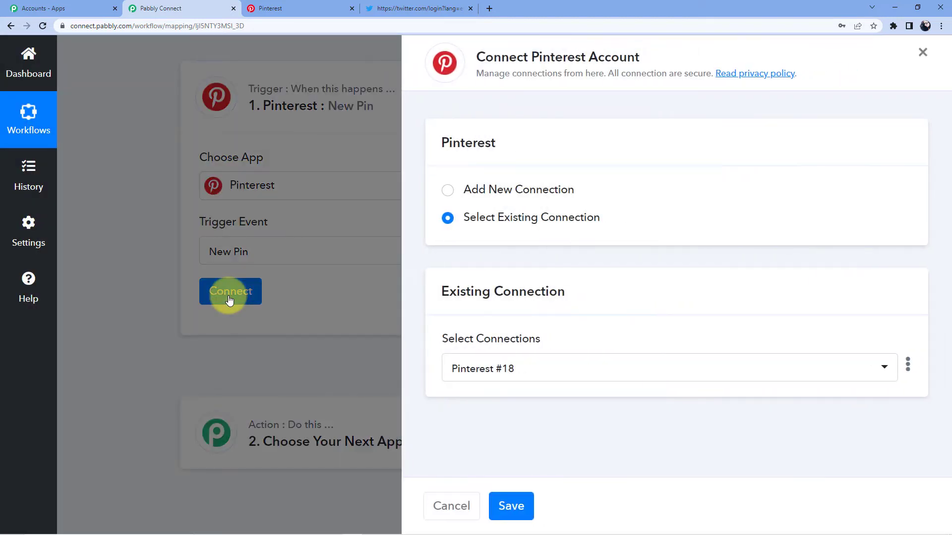
{"action": "left_click", "coordinate": [509, 189]}
{"action": "left_click", "coordinate": [522, 361]}
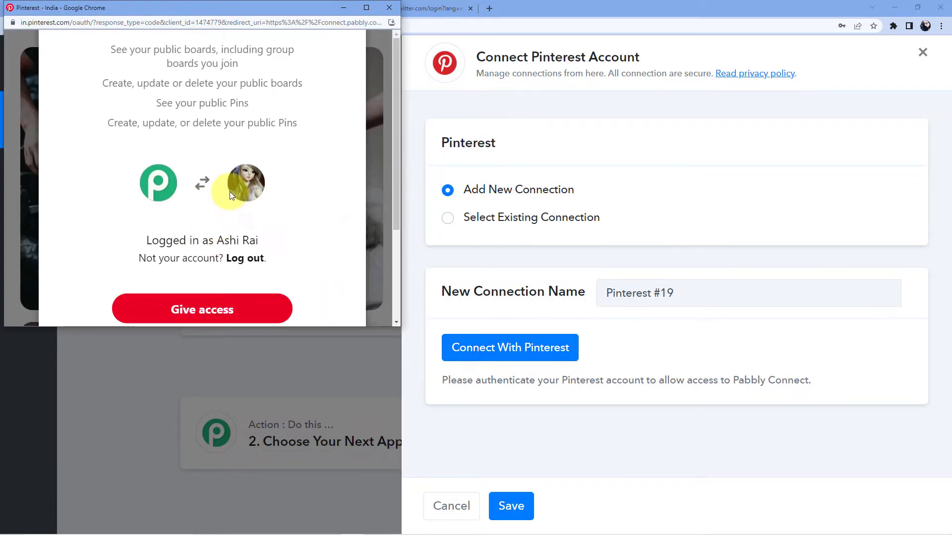
{"action": "scroll", "coordinate": [211, 119], "scroll_direction": "down", "scroll_amount": 3}
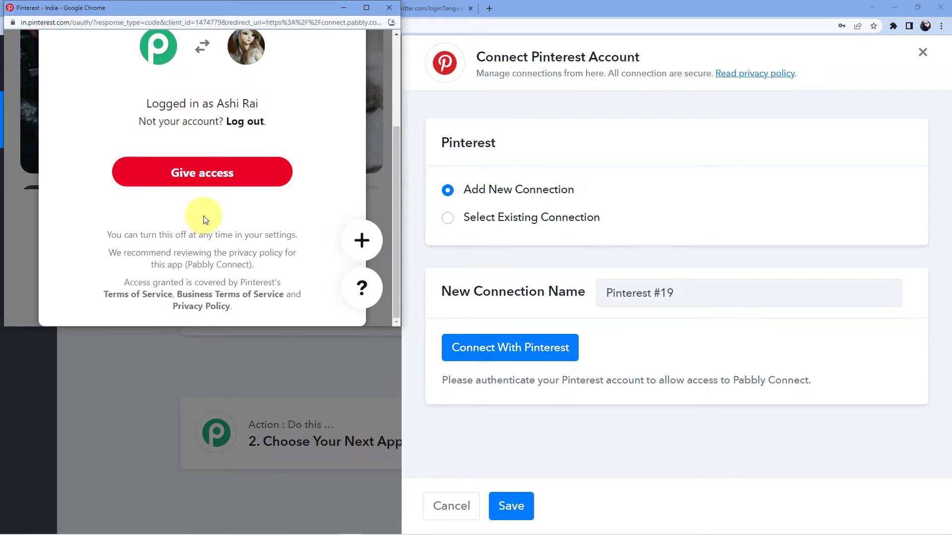
{"action": "left_click", "coordinate": [210, 177]}
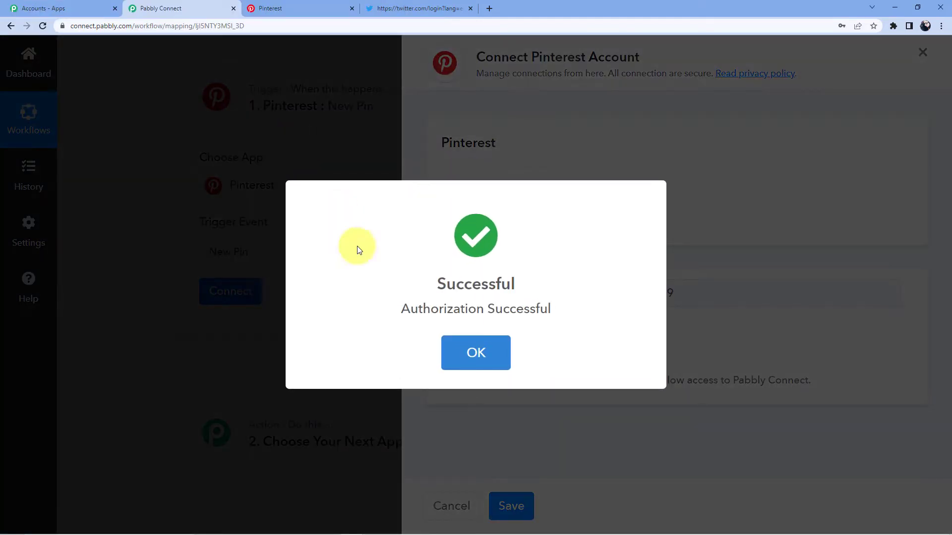
{"action": "left_click", "coordinate": [462, 346]}
Choose the Pabbly board for the Pinterest trigger, then save it and send a test request.
{"action": "scroll", "coordinate": [357, 292], "scroll_direction": "down", "scroll_amount": 5}
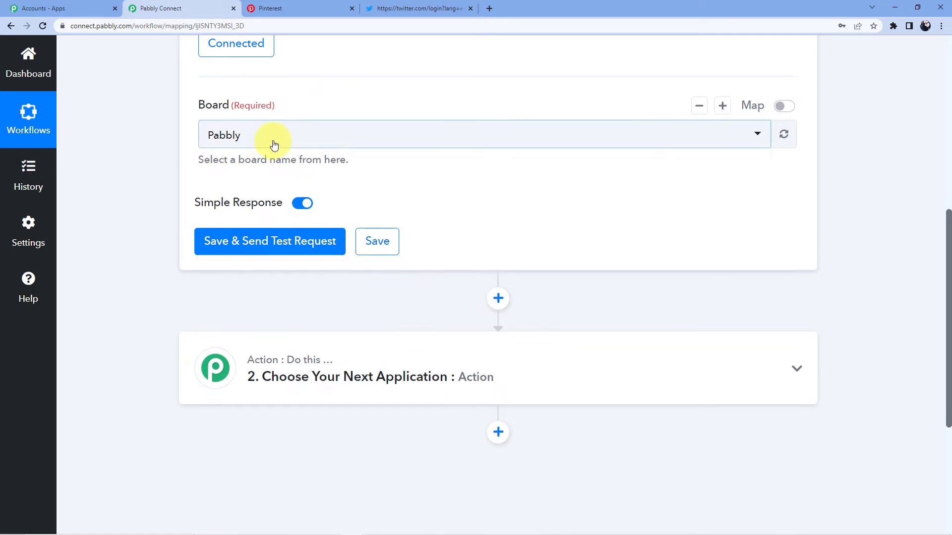
{"action": "left_click", "coordinate": [274, 145]}
{"action": "left_click", "coordinate": [253, 206]}
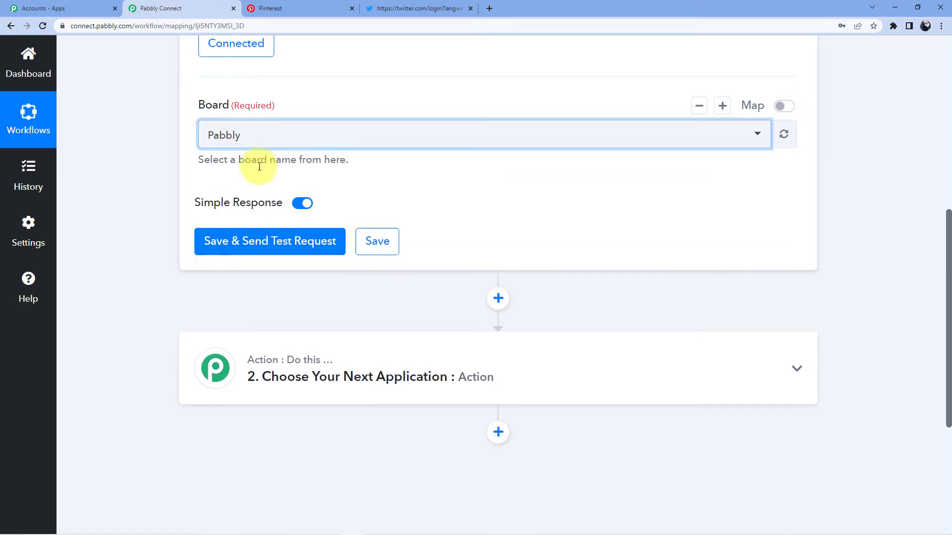
{"action": "left_click", "coordinate": [250, 248]}
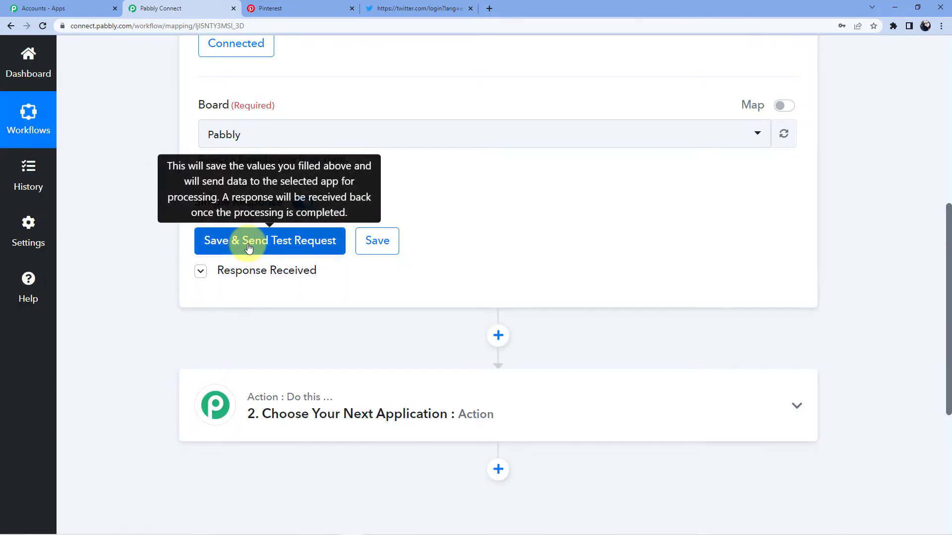
Compare the received pin response with the pins saved on the Pabbly board in Pinterest.
{"action": "scroll", "coordinate": [537, 360], "scroll_direction": "down", "scroll_amount": 2}
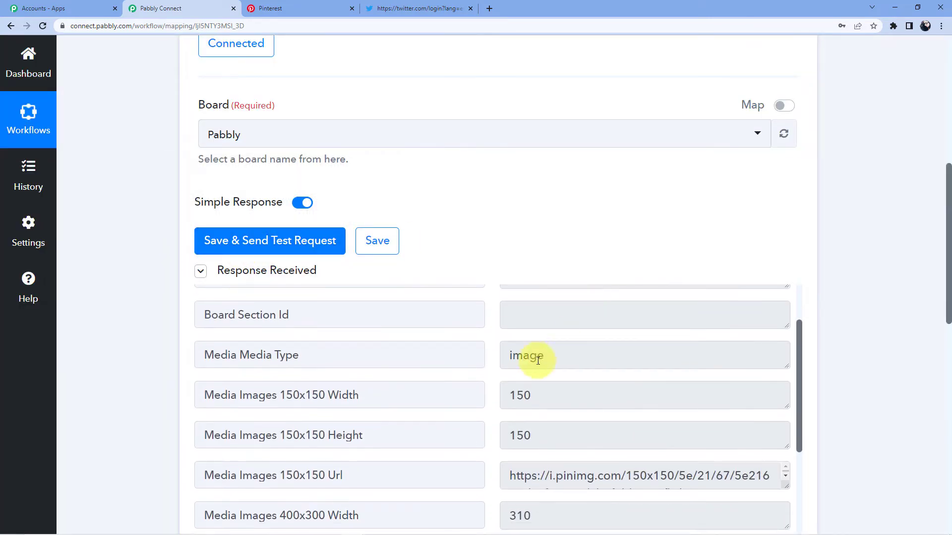
{"action": "left_click_drag", "start_coordinate": [944, 239], "coordinate": [942, 342]}
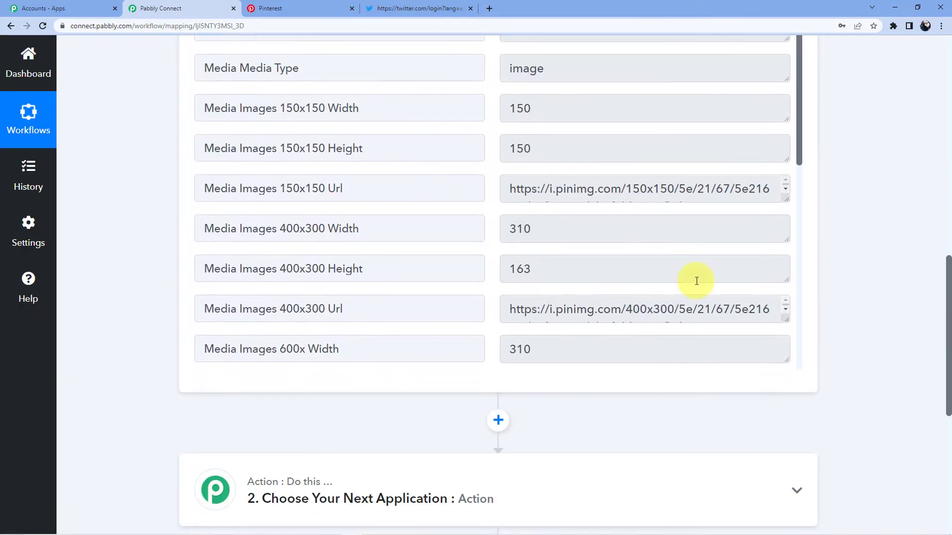
{"action": "scroll", "coordinate": [659, 270], "scroll_direction": "up", "scroll_amount": 2}
{"action": "scroll", "coordinate": [662, 271], "scroll_direction": "up", "scroll_amount": 4}
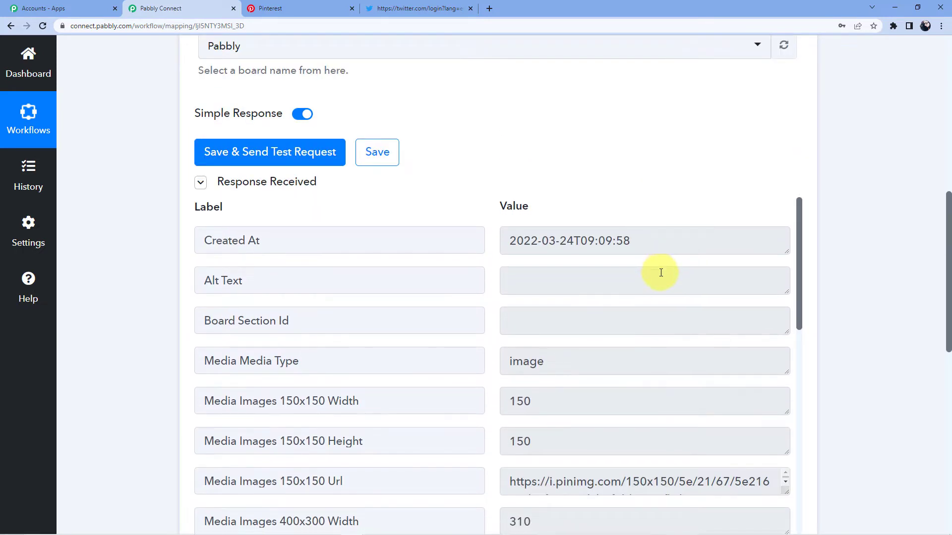
{"action": "scroll", "coordinate": [663, 271], "scroll_direction": "down", "scroll_amount": 2}
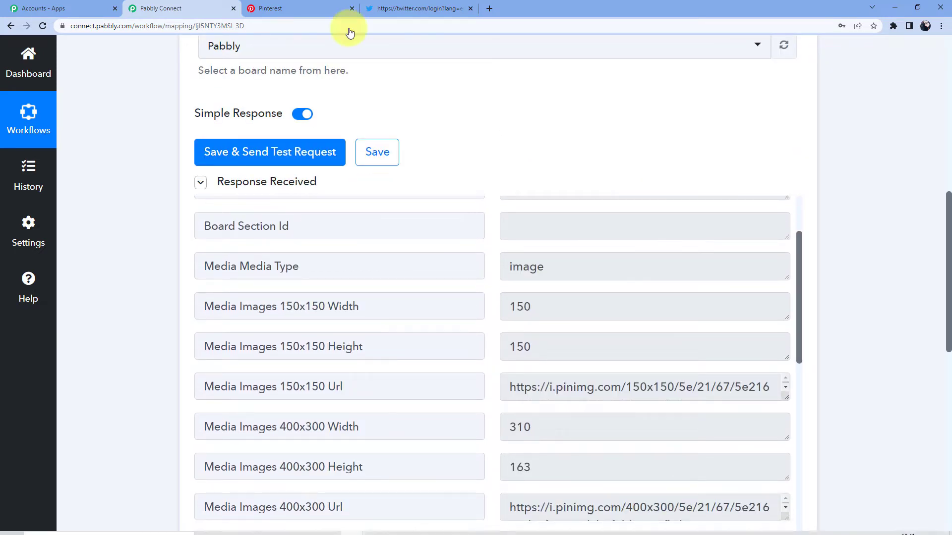
{"action": "left_click", "coordinate": [312, 5]}
{"action": "scroll", "coordinate": [450, 161], "scroll_direction": "up", "scroll_amount": 4}
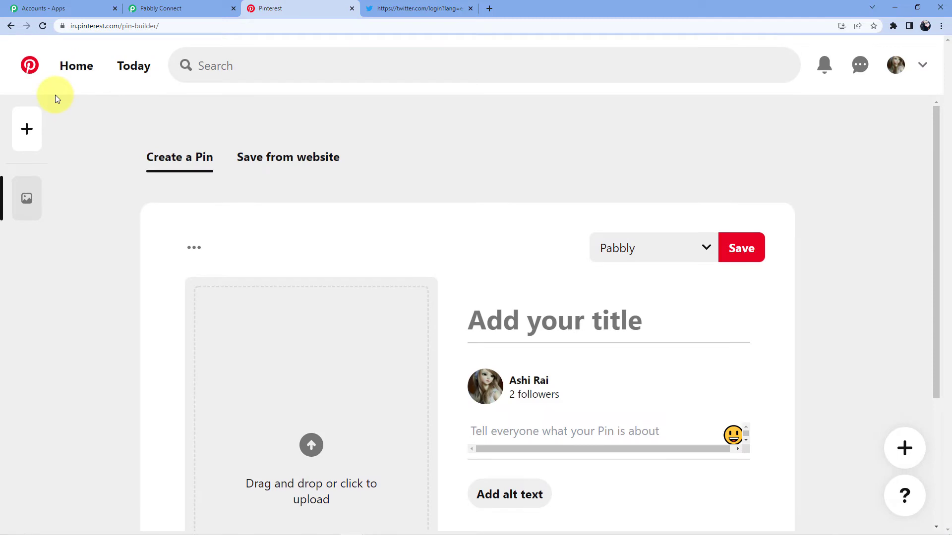
{"action": "left_click", "coordinate": [11, 26]}
{"action": "scroll", "coordinate": [282, 183], "scroll_direction": "down", "scroll_amount": 8}
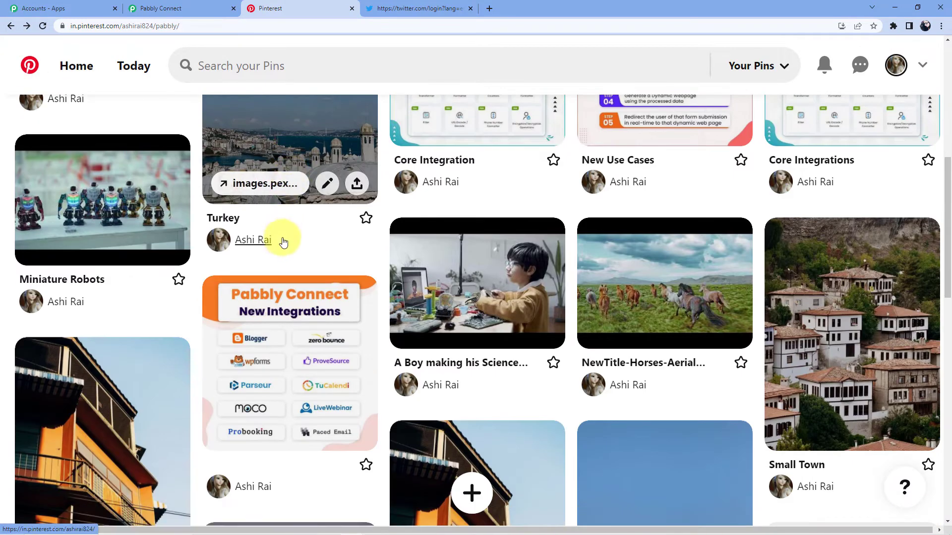
{"action": "scroll", "coordinate": [283, 241], "scroll_direction": "up", "scroll_amount": 3}
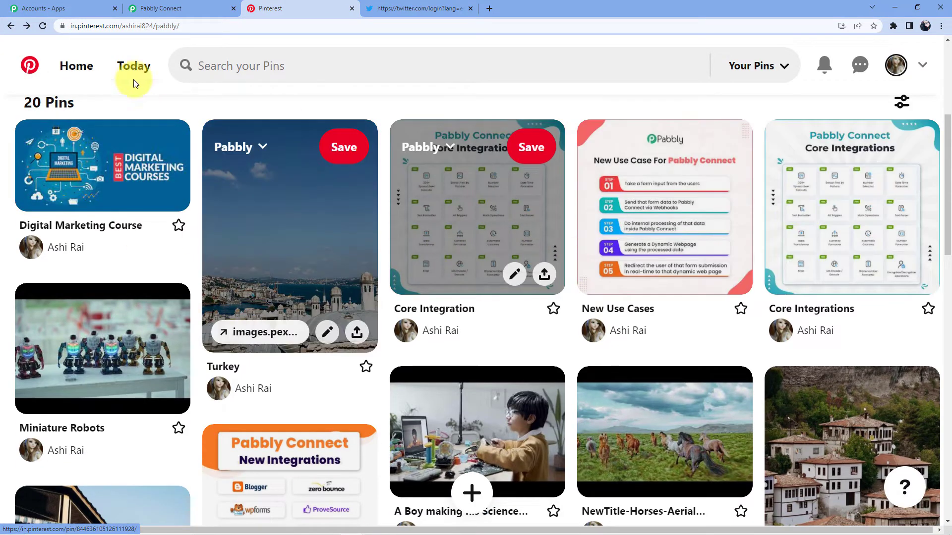
Return to the Pabbly Connect workflow and enlarge the Media Images 150x150 Url value to show the full link.
{"action": "left_click", "coordinate": [191, 6]}
{"action": "scroll", "coordinate": [792, 337], "scroll_direction": "down", "scroll_amount": 1}
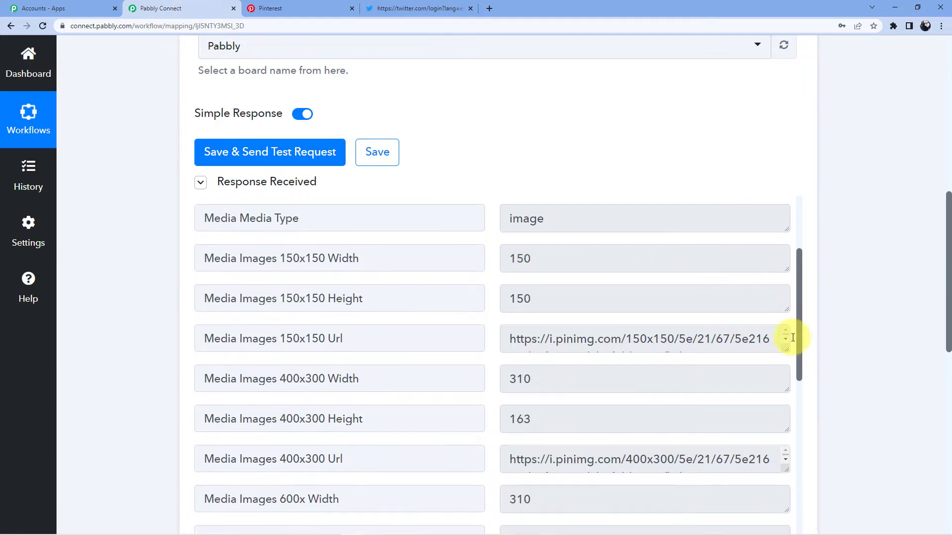
{"action": "left_click_drag", "start_coordinate": [788, 352], "coordinate": [788, 387]}
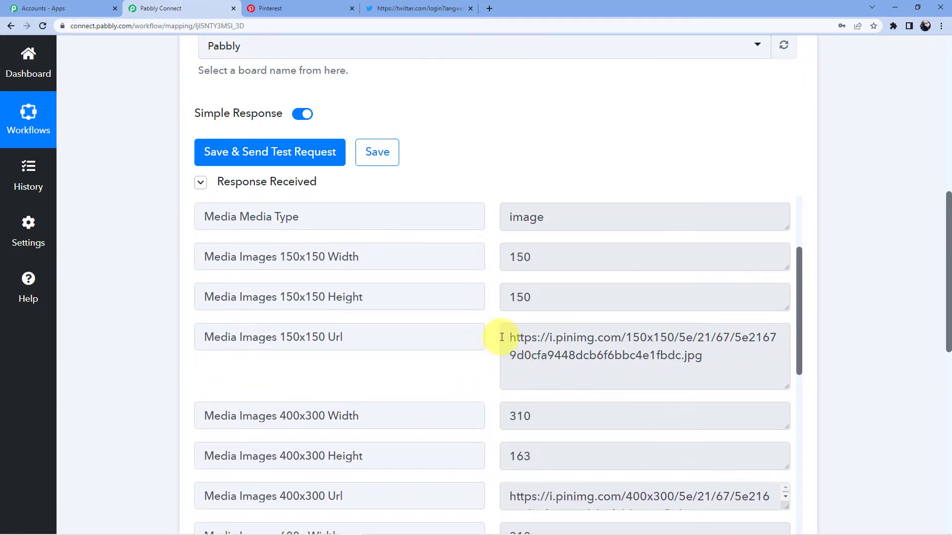
Copy the Media Images 150x150 Url value from the response and open it in a new browser tab.
{"action": "left_click_drag", "start_coordinate": [501, 337], "coordinate": [739, 372]}
{"action": "right_click", "coordinate": [650, 345]}
{"action": "left_click", "coordinate": [663, 359]}
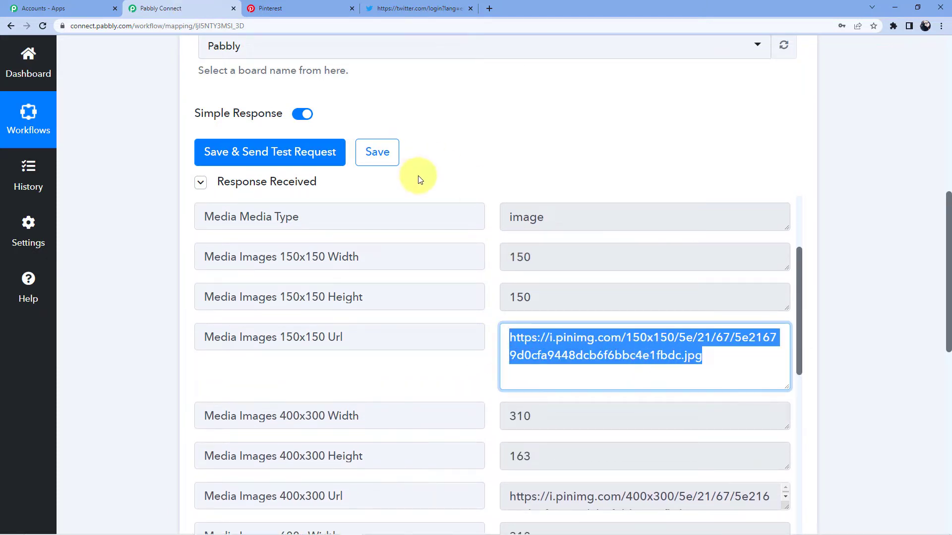
{"action": "left_click", "coordinate": [395, 6]}
{"action": "double_click", "coordinate": [496, 4]}
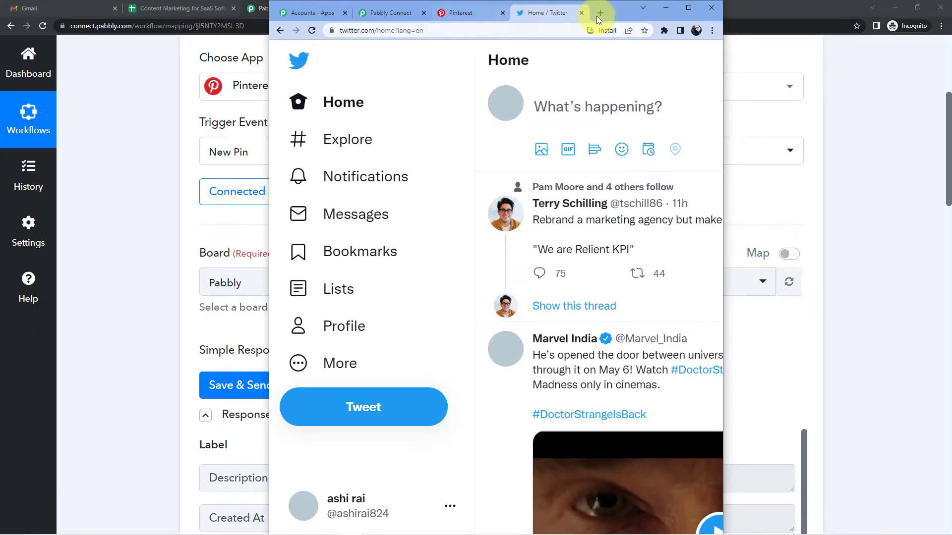
{"action": "left_click", "coordinate": [690, 7]}
{"action": "left_click", "coordinate": [489, 8]}
{"action": "left_click", "coordinate": [488, 27]}
{"action": "key", "text": "ctrl+v"}
{"action": "key", "text": "Return"}
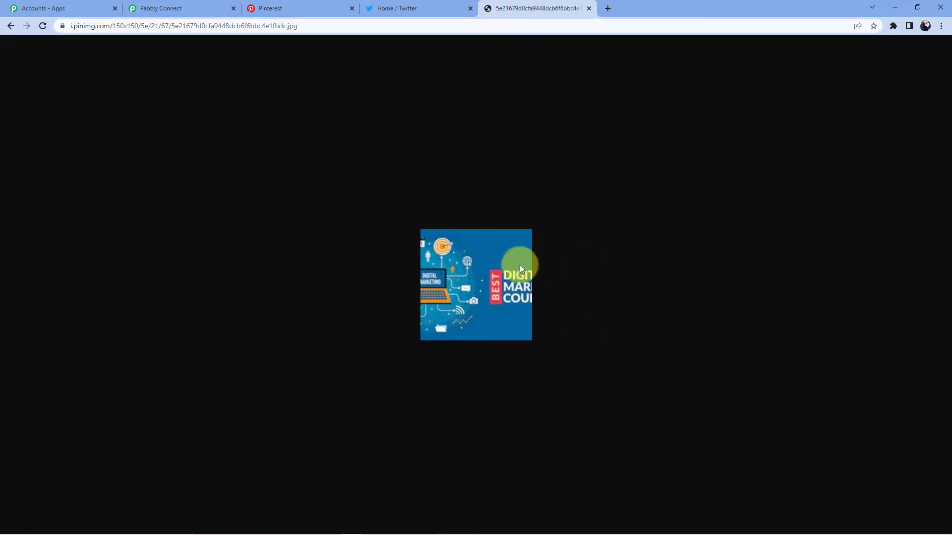
Compare the opened image and the response's image links with the Digital Marketing Course pin on the Pabbly board in Pinterest, then return to the workflow.
{"action": "left_click", "coordinate": [289, 6]}
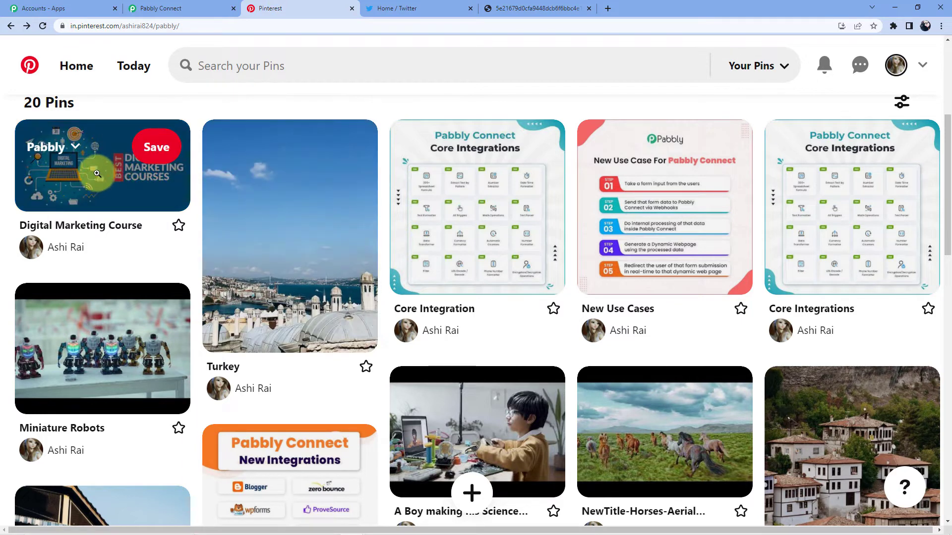
{"action": "left_click", "coordinate": [159, 9]}
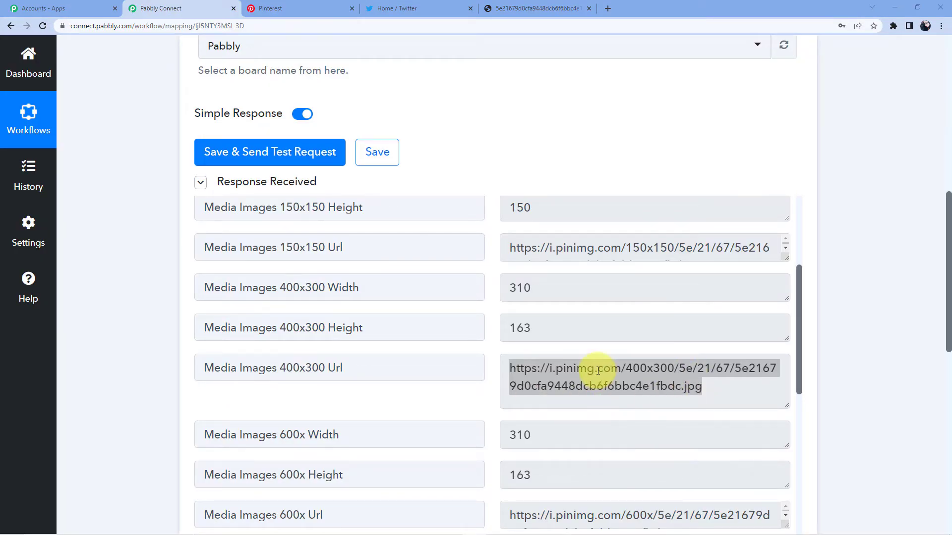
{"action": "left_click", "coordinate": [290, 8]}
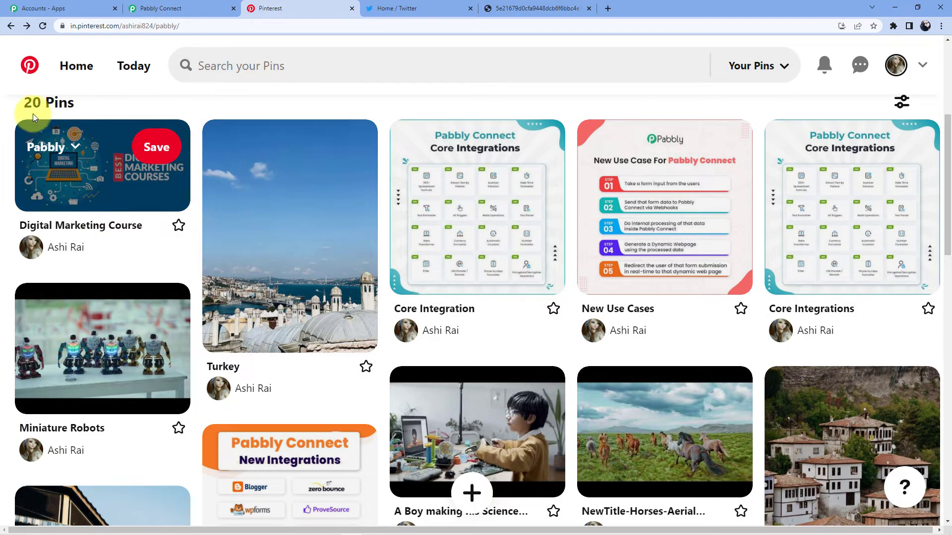
{"action": "scroll", "coordinate": [368, 140], "scroll_direction": "up", "scroll_amount": 3}
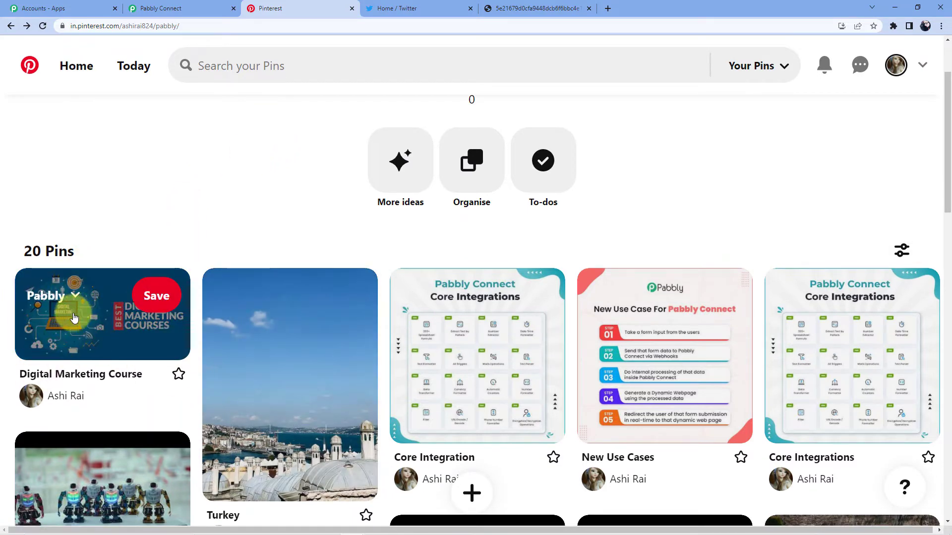
{"action": "left_click", "coordinate": [173, 5]}
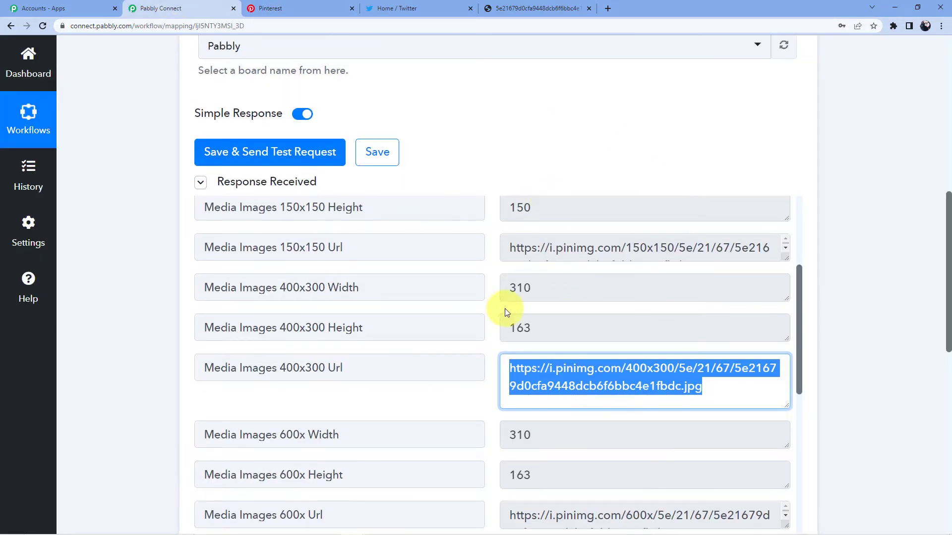
{"action": "left_click", "coordinate": [578, 129]}
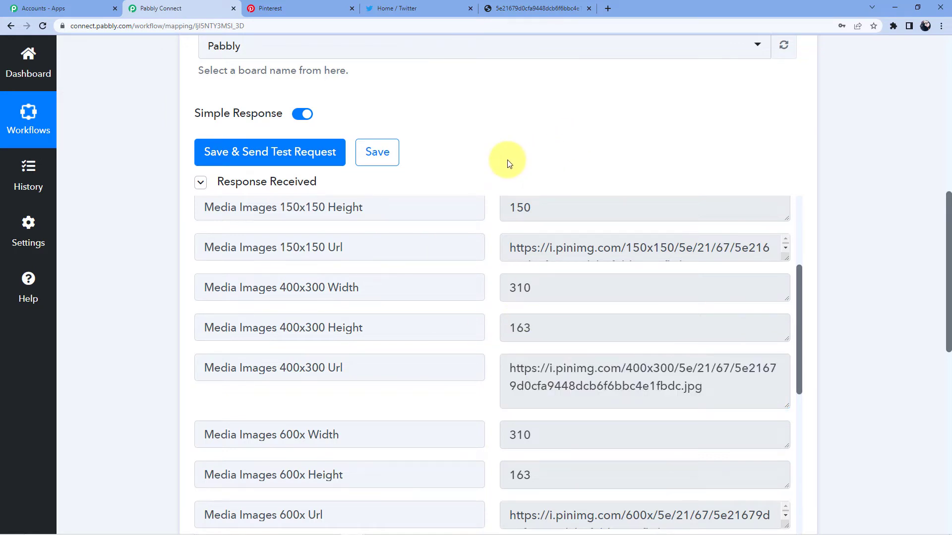
Choose Twitter as the workflow's action app with the Create Tweet with Media event.
{"action": "scroll", "coordinate": [545, 156], "scroll_direction": "down", "scroll_amount": 3}
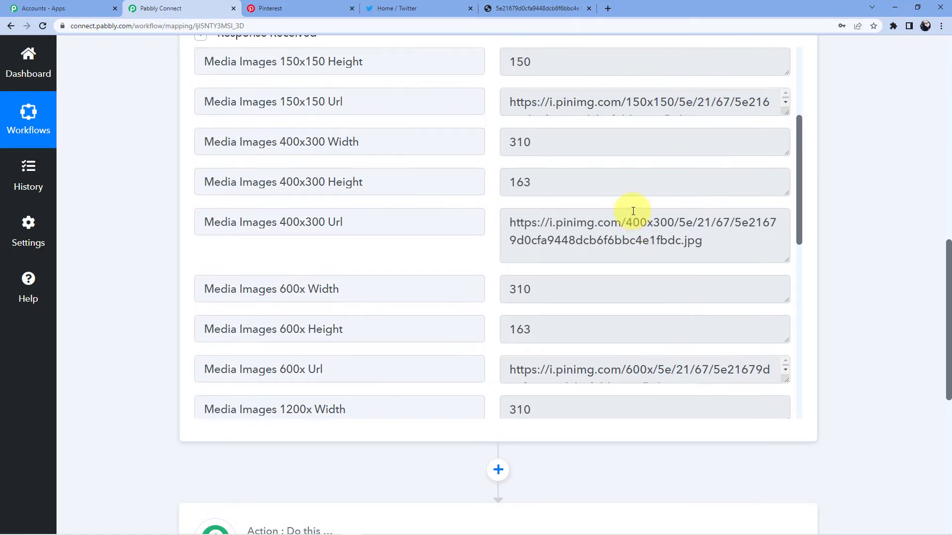
{"action": "scroll", "coordinate": [453, 261], "scroll_direction": "up", "scroll_amount": 10}
{"action": "scroll", "coordinate": [446, 192], "scroll_direction": "up", "scroll_amount": 1}
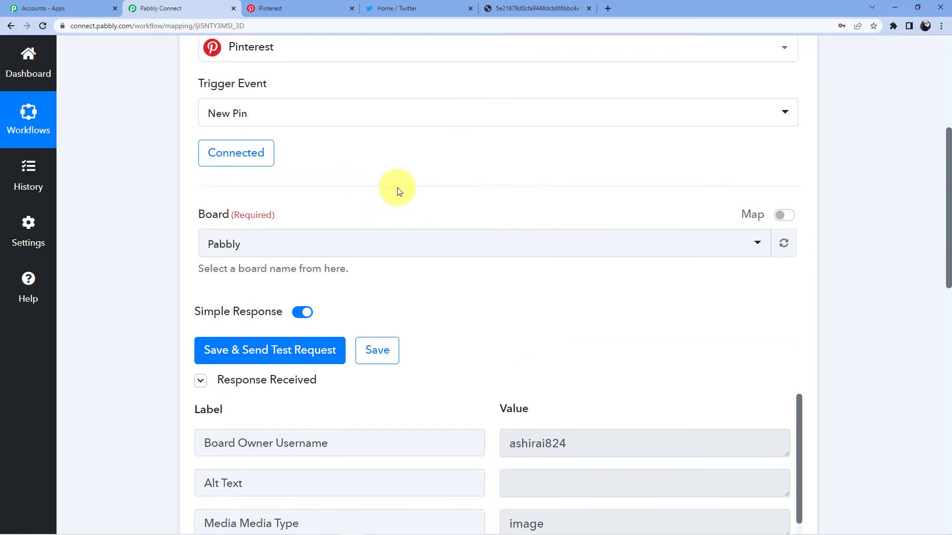
{"action": "scroll", "coordinate": [547, 187], "scroll_direction": "down", "scroll_amount": 5}
{"action": "scroll", "coordinate": [757, 225], "scroll_direction": "down", "scroll_amount": 3}
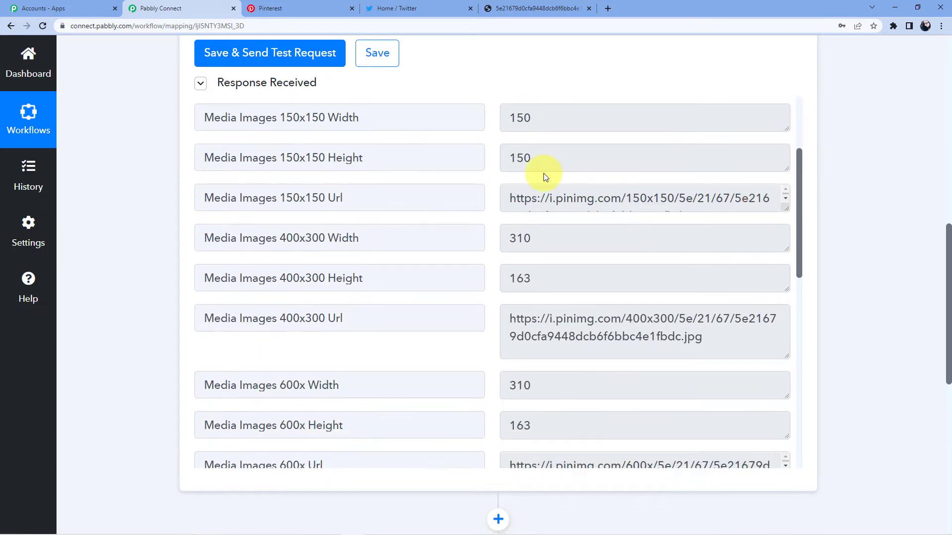
{"action": "scroll", "coordinate": [875, 163], "scroll_direction": "down", "scroll_amount": 10}
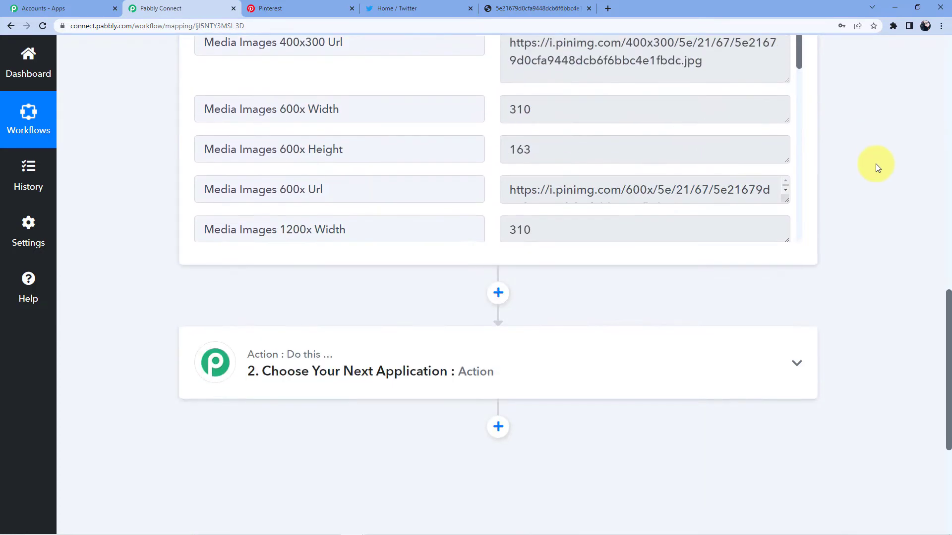
{"action": "left_click", "coordinate": [385, 158]}
{"action": "left_click", "coordinate": [262, 219]}
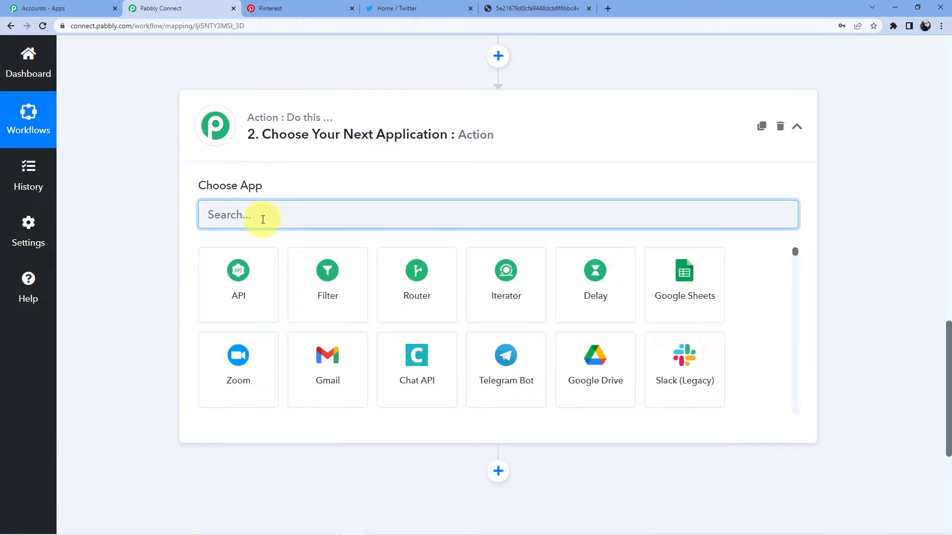
{"action": "type", "text": "witter"}
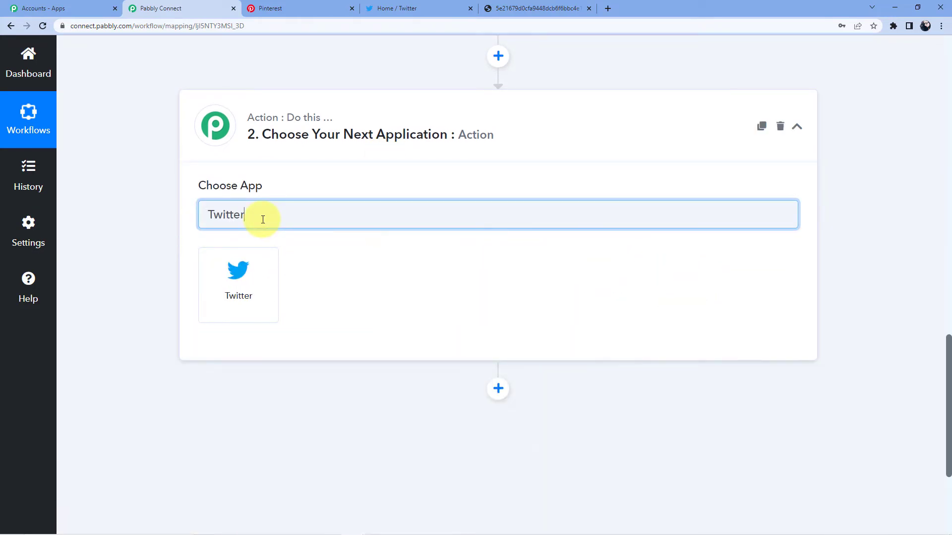
{"action": "left_click", "coordinate": [266, 274]}
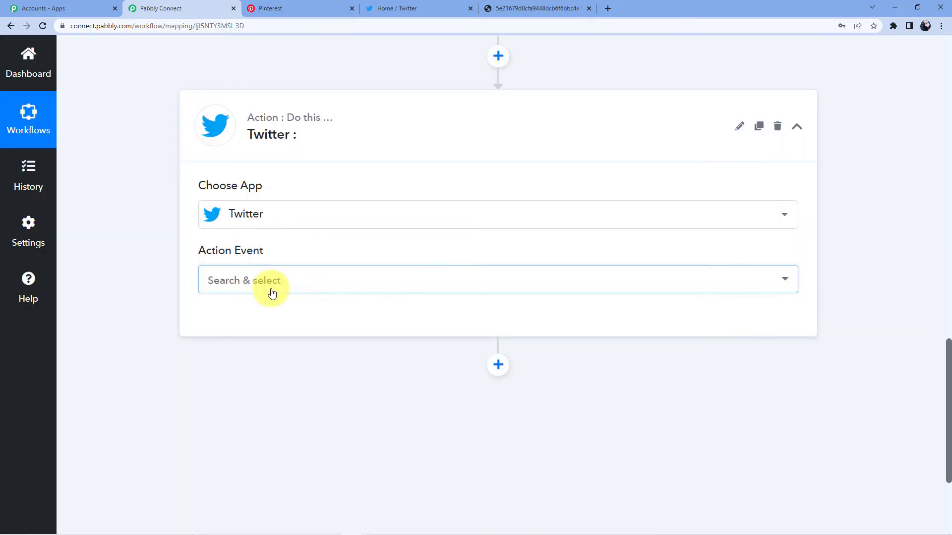
{"action": "left_click", "coordinate": [282, 278]}
{"action": "left_click", "coordinate": [301, 396]}
Connect the action through a new Twitter connection and authorize Pabbly Connect to access the Twitter account.
{"action": "left_click", "coordinate": [230, 323]}
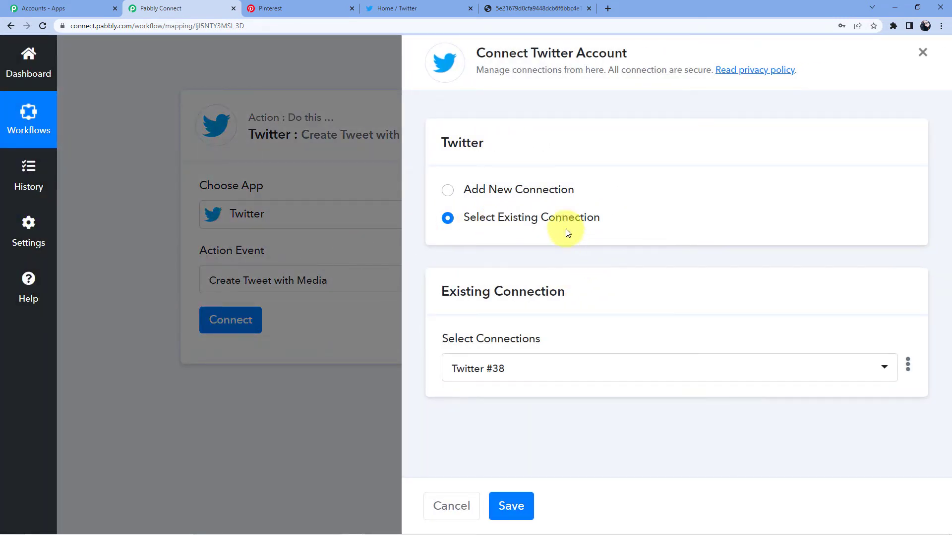
{"action": "left_click", "coordinate": [544, 191]}
{"action": "left_click", "coordinate": [503, 346]}
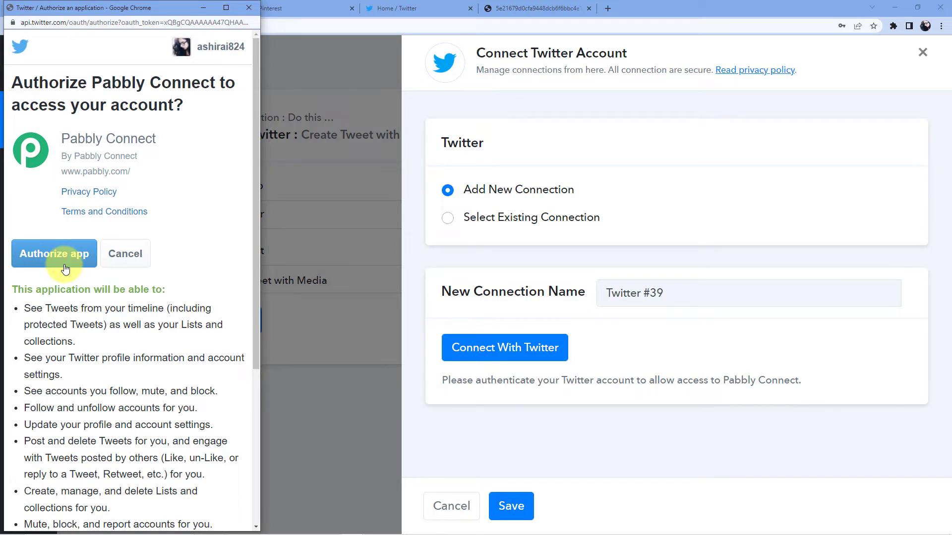
{"action": "left_click", "coordinate": [65, 266]}
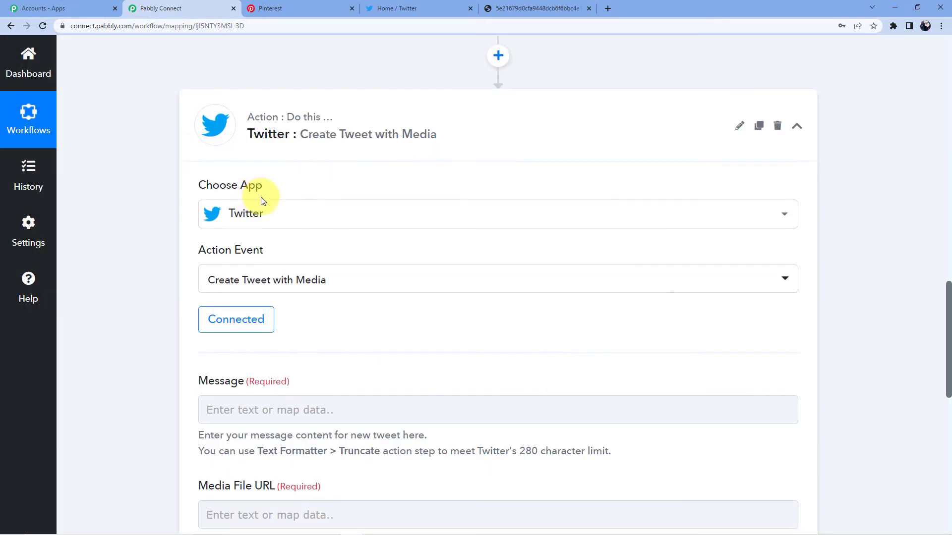
Review the tweet fields and enlarge the Description value in the Pinterest response to show its full text.
{"action": "scroll", "coordinate": [305, 277], "scroll_direction": "down", "scroll_amount": 4}
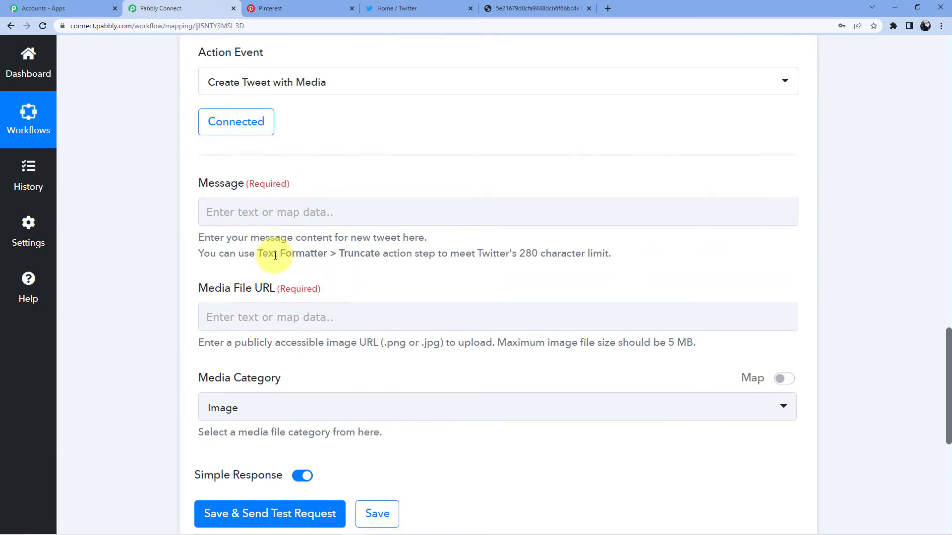
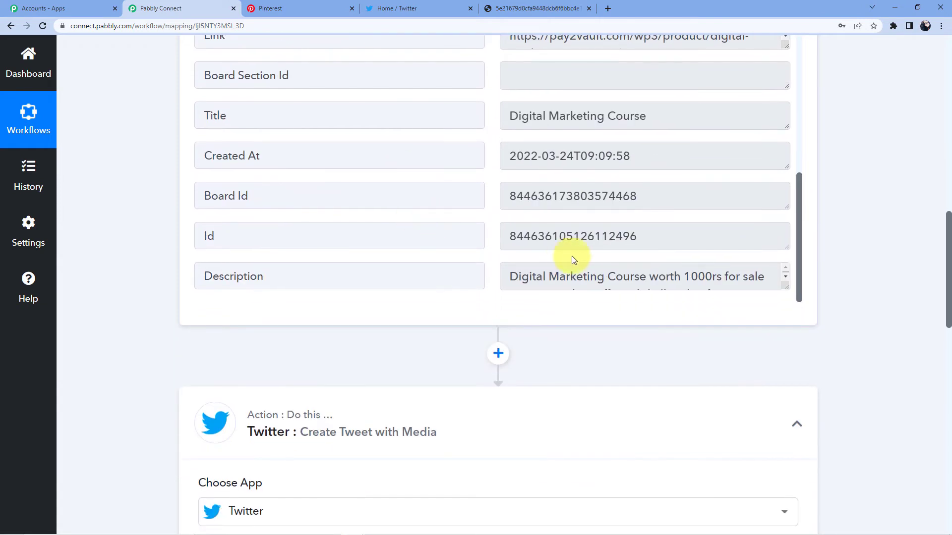
{"action": "left_click_drag", "start_coordinate": [787, 288], "coordinate": [790, 315]}
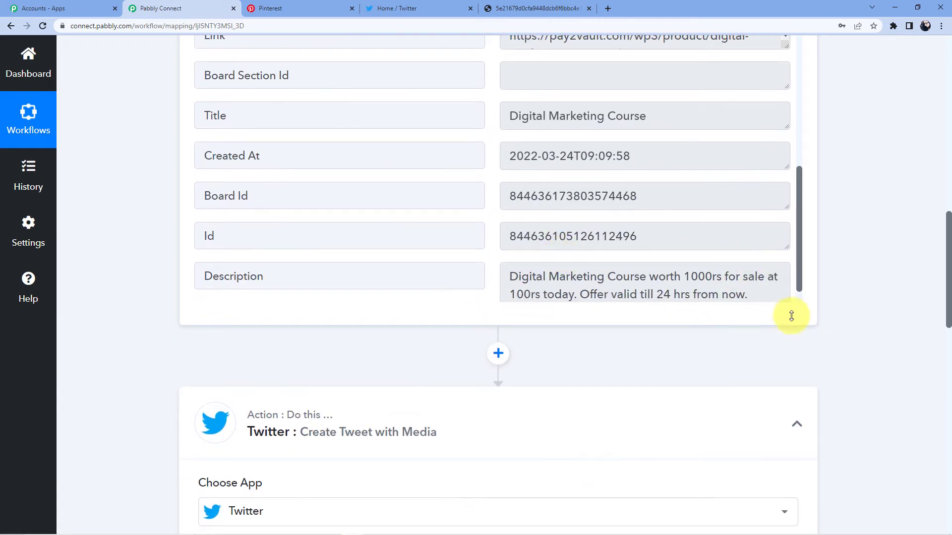
{"action": "scroll", "coordinate": [790, 266], "scroll_direction": "down", "scroll_amount": 1}
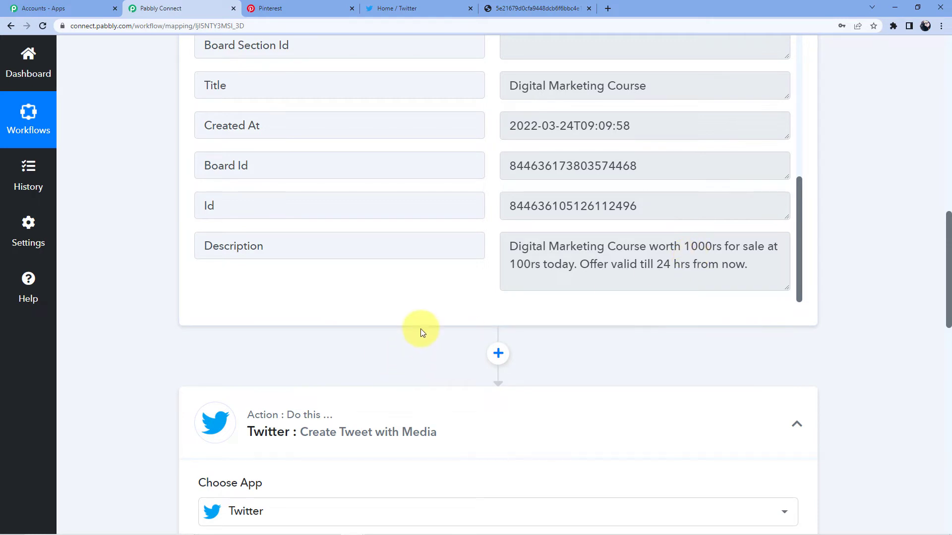
{"action": "scroll", "coordinate": [420, 328], "scroll_direction": "up", "scroll_amount": 2}
{"action": "scroll", "coordinate": [420, 326], "scroll_direction": "up", "scroll_amount": 1}
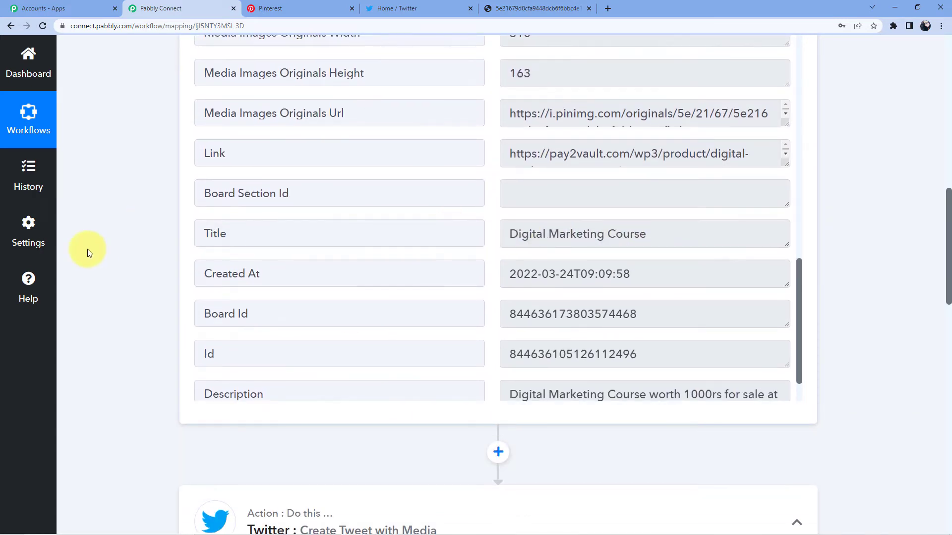
Map the pin's Title from the Pinterest New Pin data into the tweet's Message field.
{"action": "scroll", "coordinate": [90, 254], "scroll_direction": "down", "scroll_amount": 12}
{"action": "left_click", "coordinate": [293, 164]}
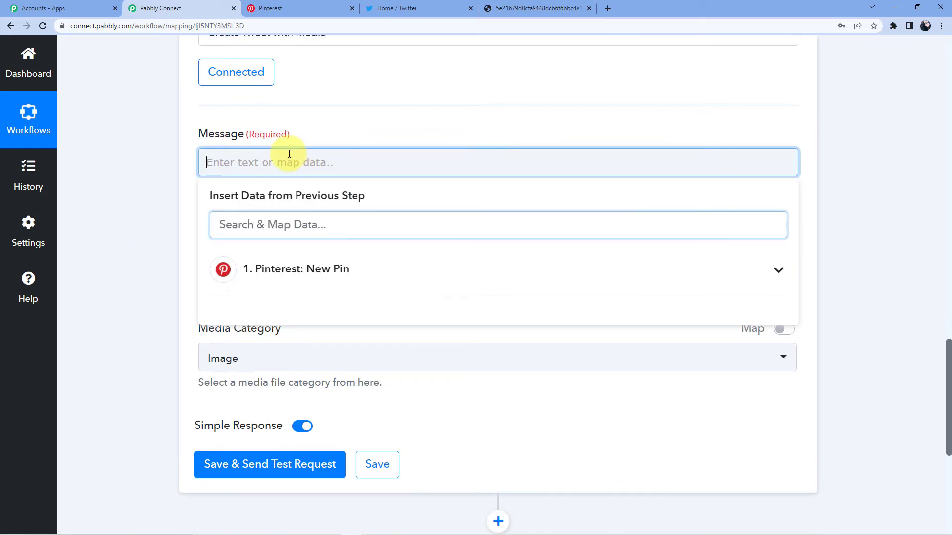
{"action": "left_click", "coordinate": [290, 276]}
{"action": "scroll", "coordinate": [308, 287], "scroll_direction": "down", "scroll_amount": 4}
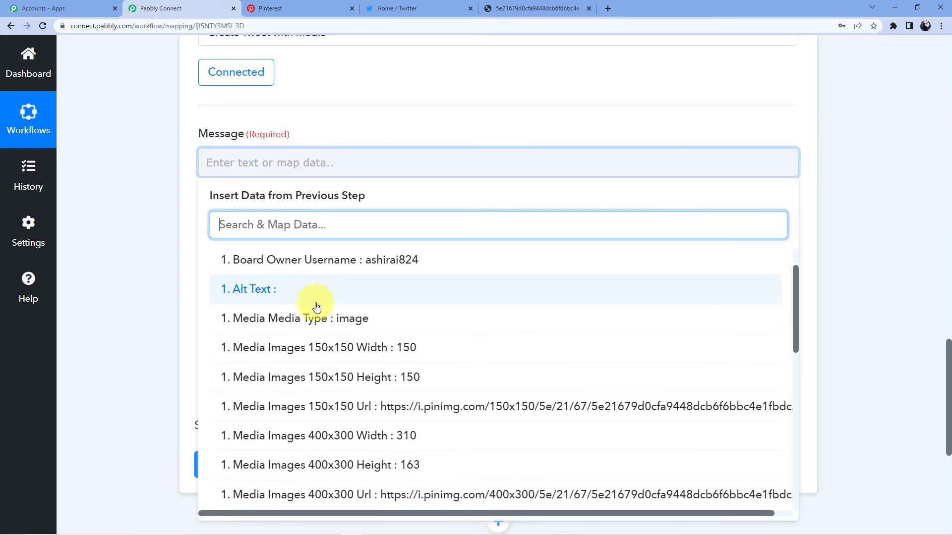
{"action": "scroll", "coordinate": [360, 270], "scroll_direction": "down", "scroll_amount": 6}
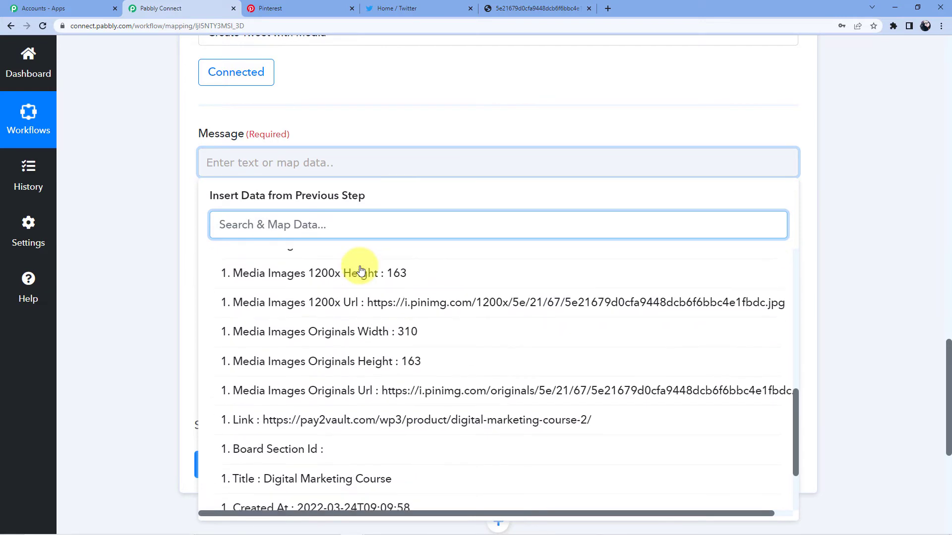
{"action": "left_click", "coordinate": [356, 378]}
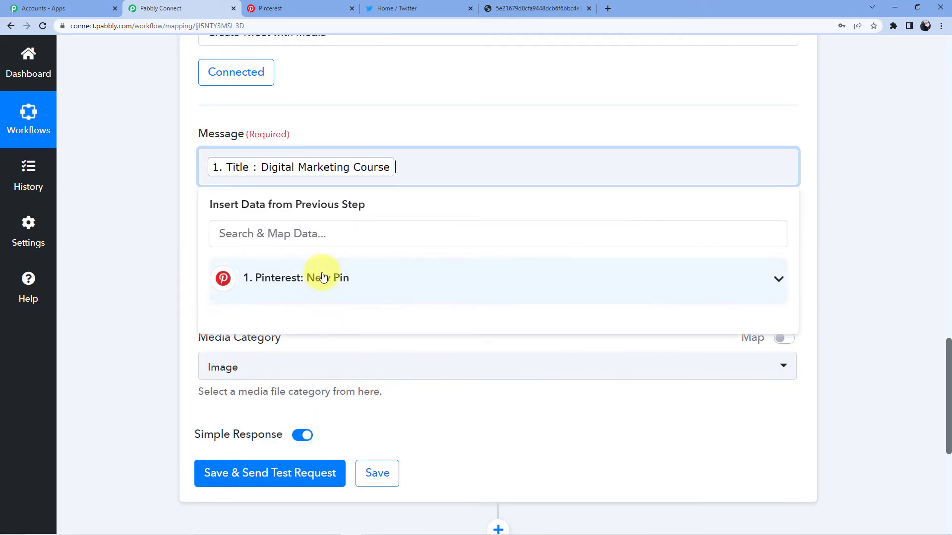
{"action": "left_click", "coordinate": [365, 128]}
{"action": "left_click", "coordinate": [434, 163]}
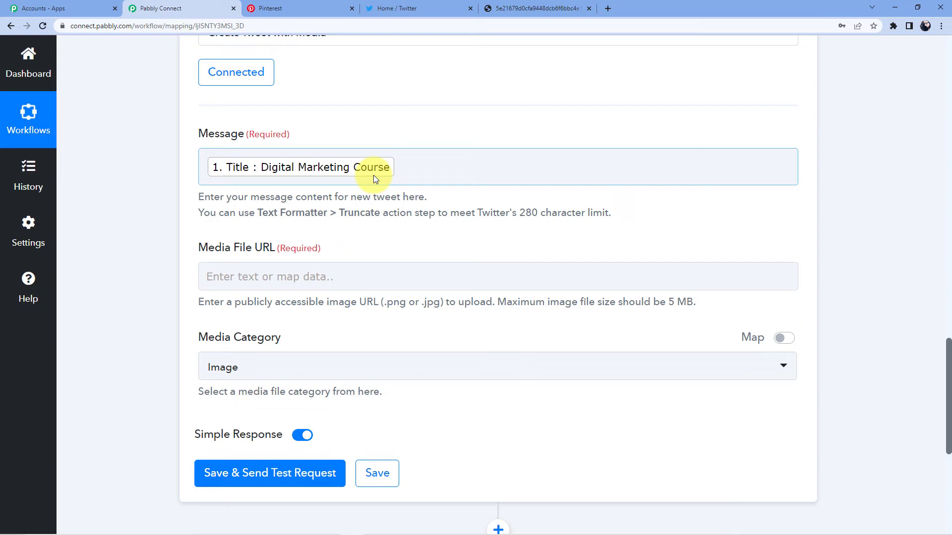
Map Media Images Originals Url from the Pinterest New Pin data into the tweet's Media File URL field.
{"action": "scroll", "coordinate": [373, 177], "scroll_direction": "down", "scroll_amount": 2}
{"action": "left_click", "coordinate": [283, 176]}
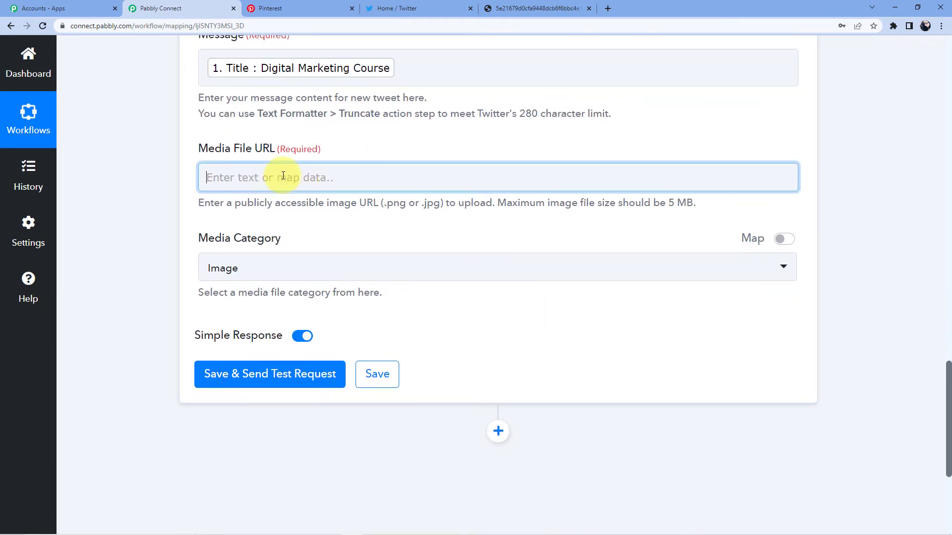
{"action": "scroll", "coordinate": [283, 176], "scroll_direction": "down", "scroll_amount": 2}
{"action": "left_click", "coordinate": [308, 191]}
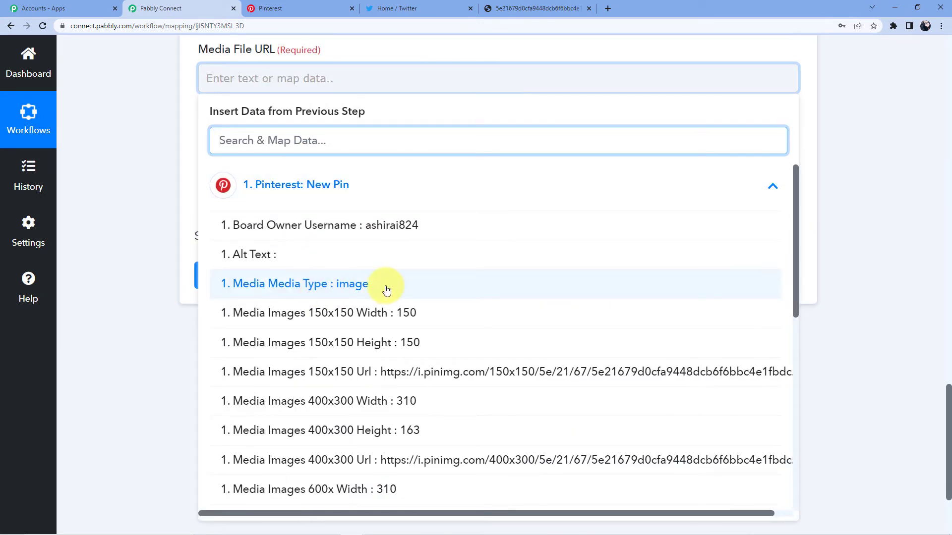
{"action": "scroll", "coordinate": [372, 349], "scroll_direction": "down", "scroll_amount": 3}
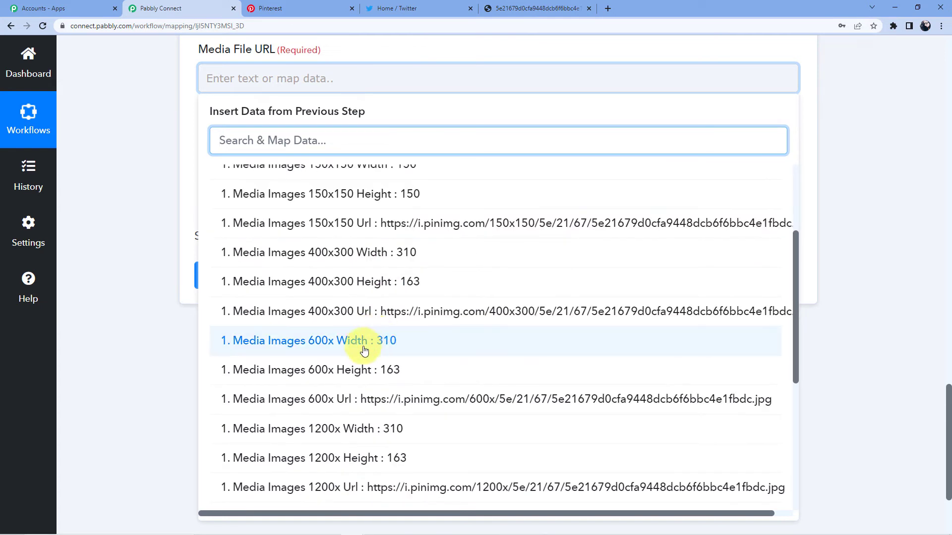
{"action": "scroll", "coordinate": [332, 362], "scroll_direction": "down", "scroll_amount": 4}
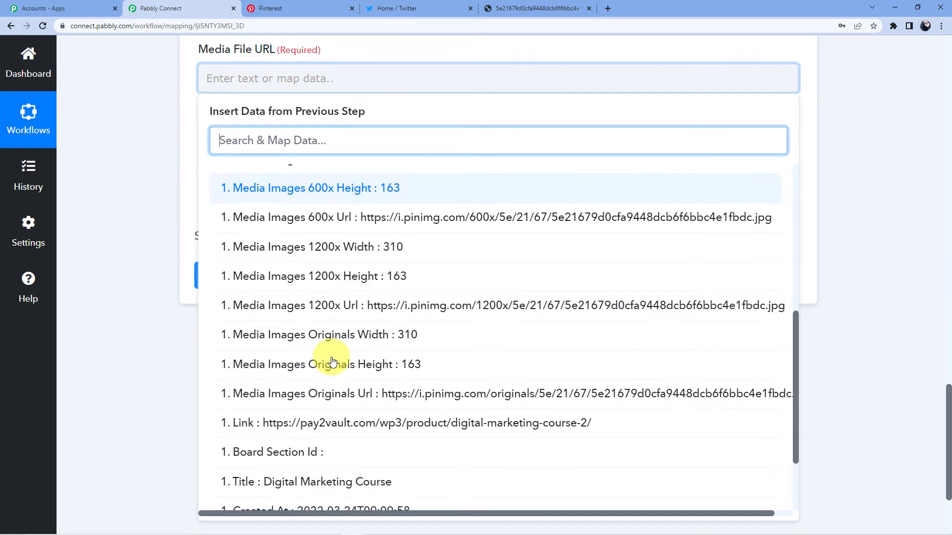
{"action": "scroll", "coordinate": [332, 362], "scroll_direction": "down", "scroll_amount": 1}
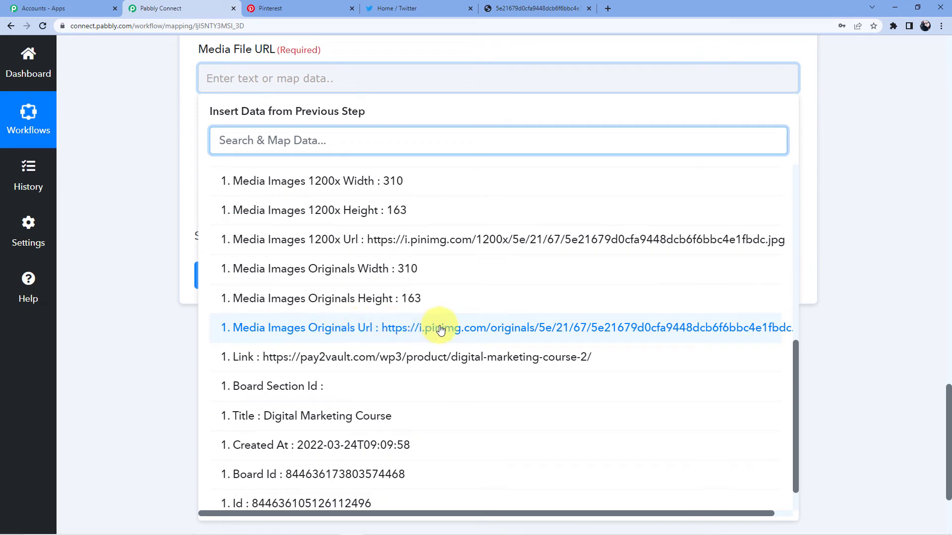
{"action": "left_click", "coordinate": [473, 329]}
{"action": "left_click", "coordinate": [334, 237]}
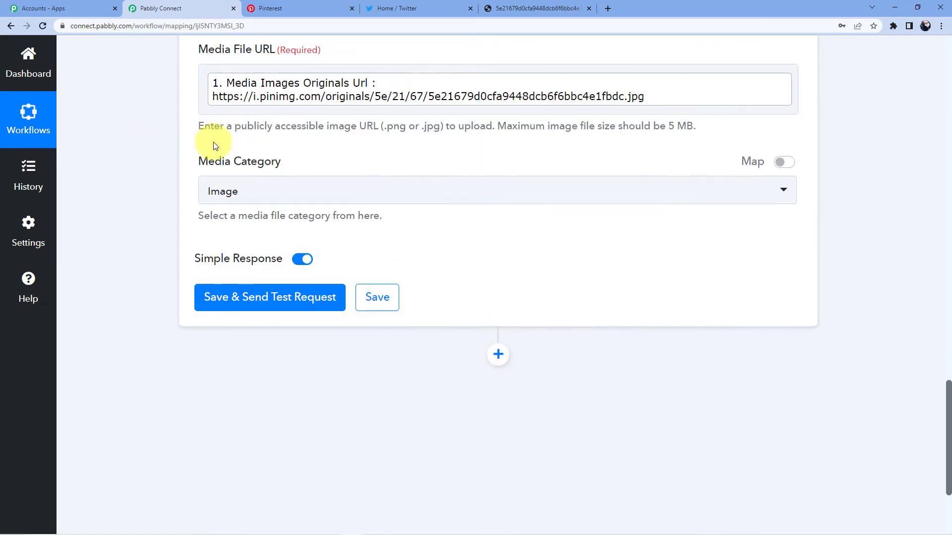
Set the tweet's Media Category to Image, then save the Twitter action and send a test request.
{"action": "scroll", "coordinate": [233, 218], "scroll_direction": "down", "scroll_amount": 1}
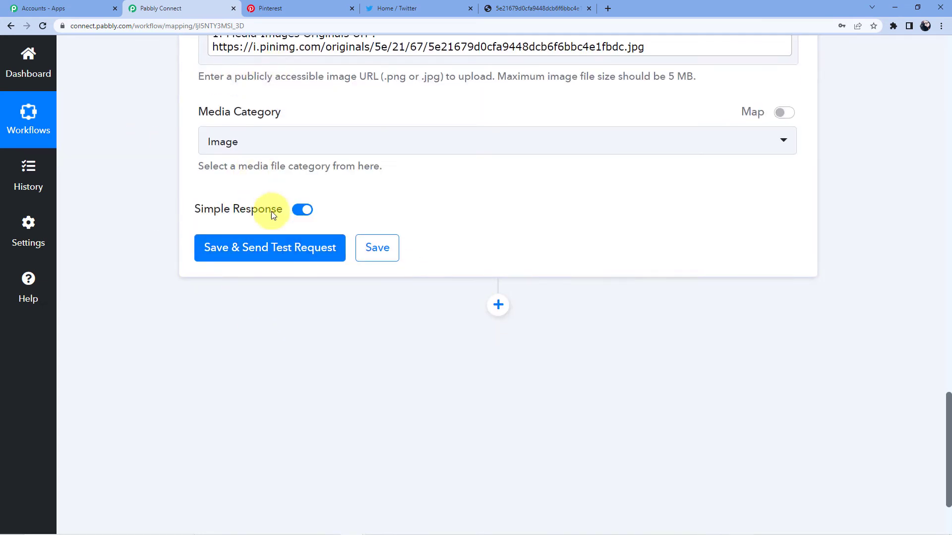
{"action": "left_click", "coordinate": [256, 142]}
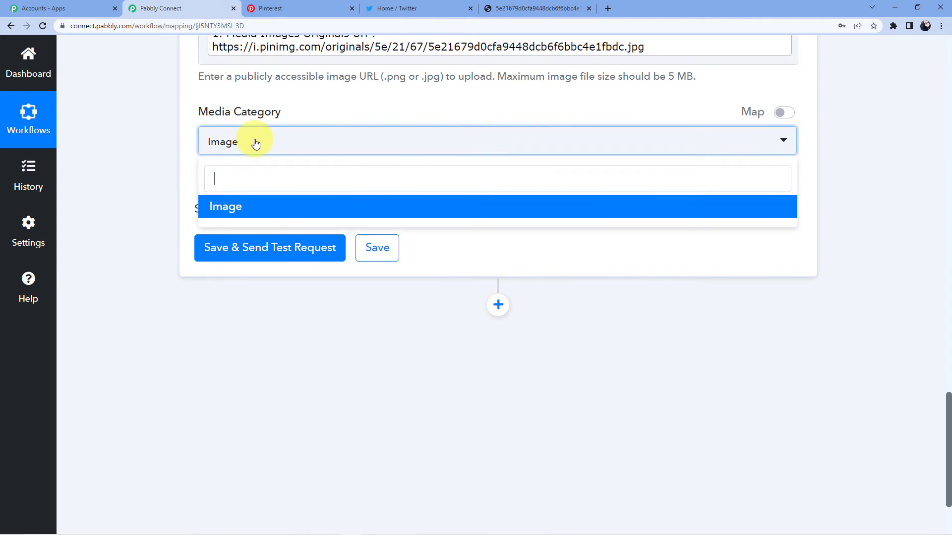
{"action": "left_click", "coordinate": [240, 208]}
{"action": "left_click", "coordinate": [262, 253]}
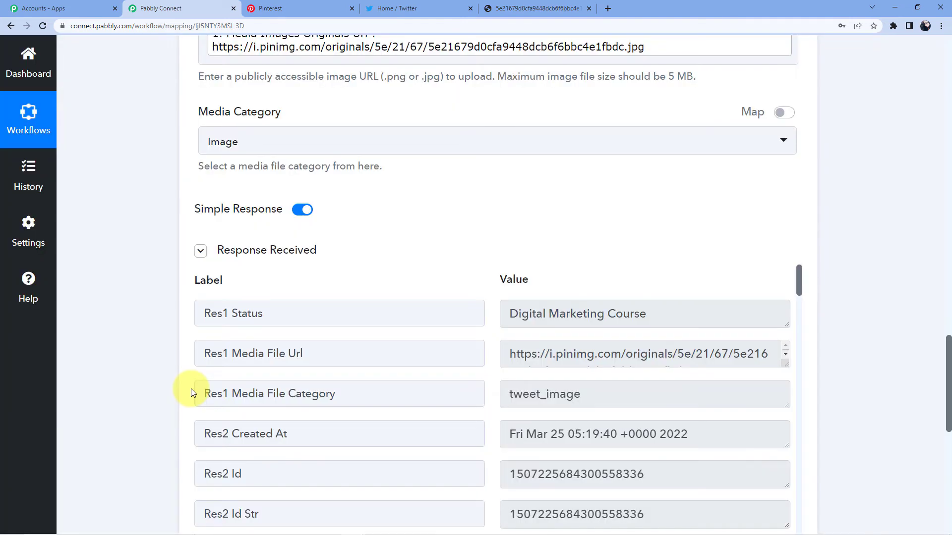
Review the Twitter test response and enlarge the Res1 Media File Url value to show the full URL.
{"action": "scroll", "coordinate": [357, 264], "scroll_direction": "down", "scroll_amount": 3}
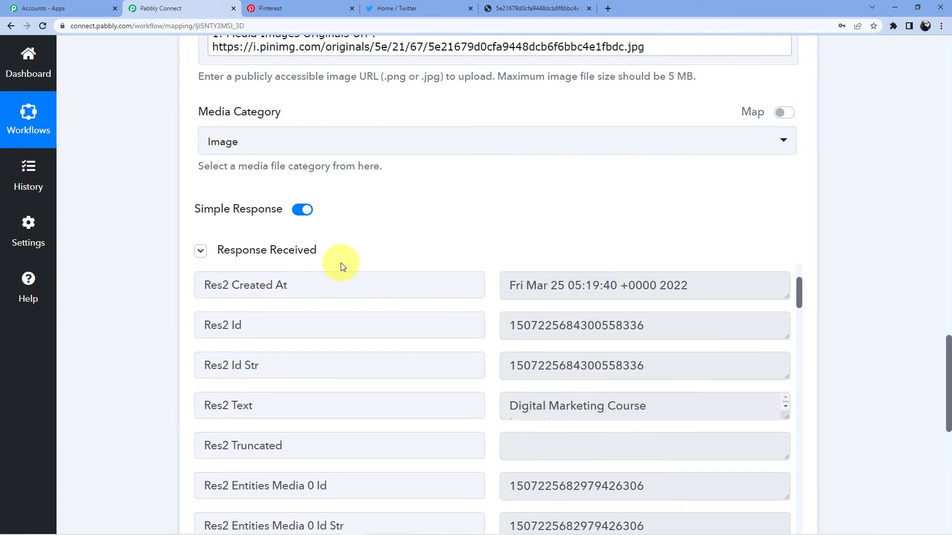
{"action": "scroll", "coordinate": [687, 348], "scroll_direction": "up", "scroll_amount": 4}
{"action": "scroll", "coordinate": [896, 242], "scroll_direction": "down", "scroll_amount": 5}
{"action": "scroll", "coordinate": [563, 323], "scroll_direction": "up", "scroll_amount": 3}
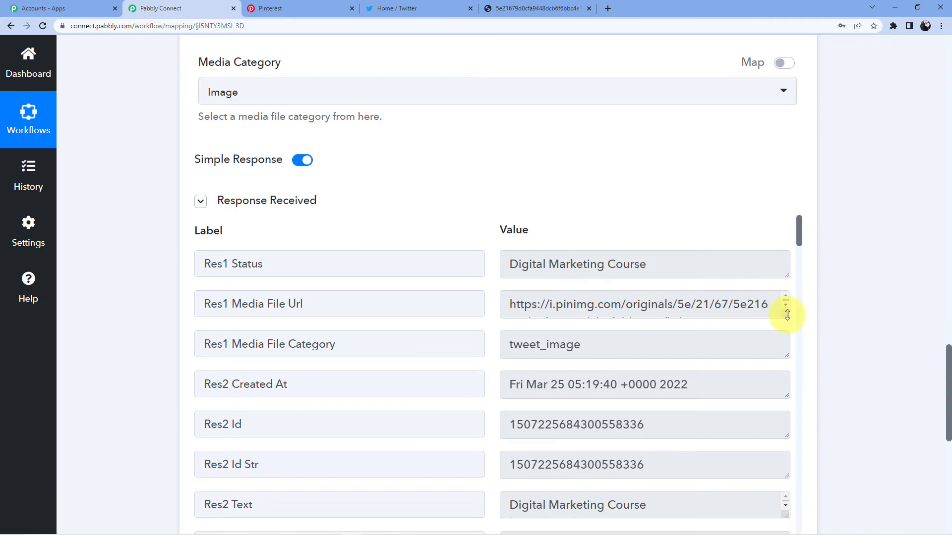
{"action": "left_click_drag", "start_coordinate": [786, 314], "coordinate": [789, 357]}
{"action": "scroll", "coordinate": [476, 342], "scroll_direction": "down", "scroll_amount": 2}
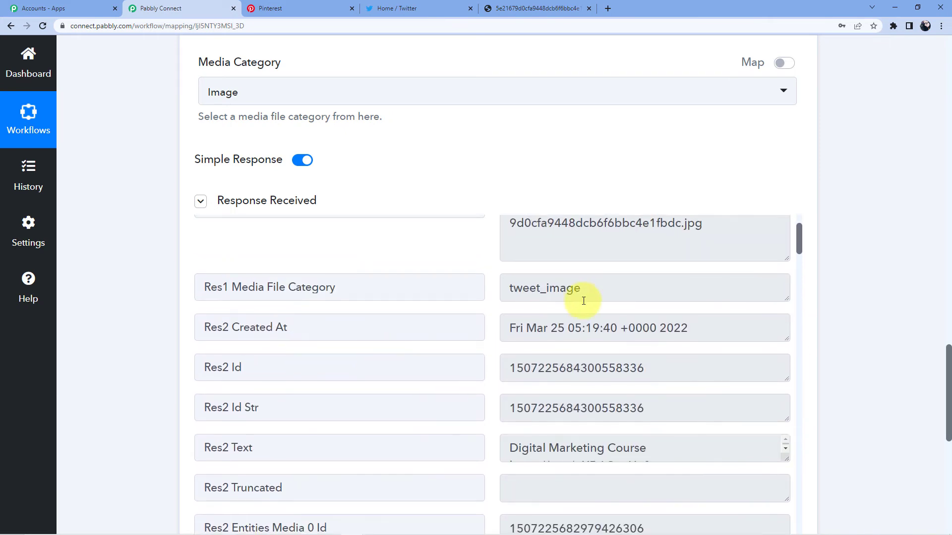
Switch to Twitter, refresh the home feed, and compare the newly posted tweet with the original pin on the Pinterest board.
{"action": "left_click", "coordinate": [421, 8]}
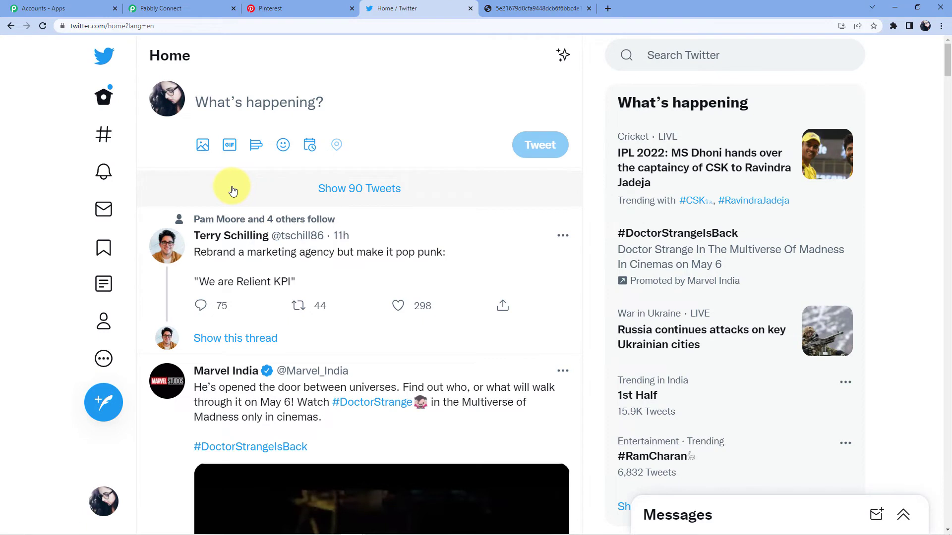
{"action": "left_click", "coordinate": [104, 98]}
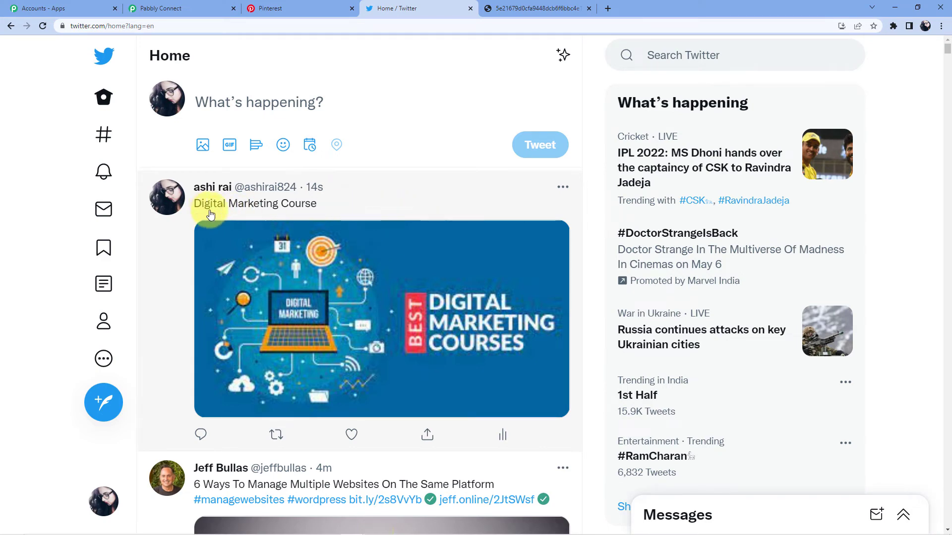
{"action": "scroll", "coordinate": [342, 188], "scroll_direction": "down", "scroll_amount": 2}
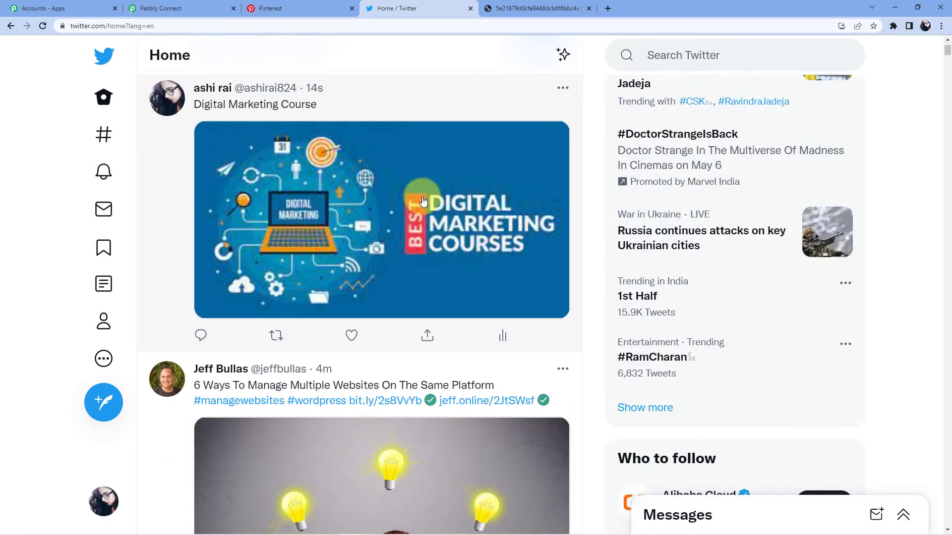
{"action": "left_click", "coordinate": [275, 8]}
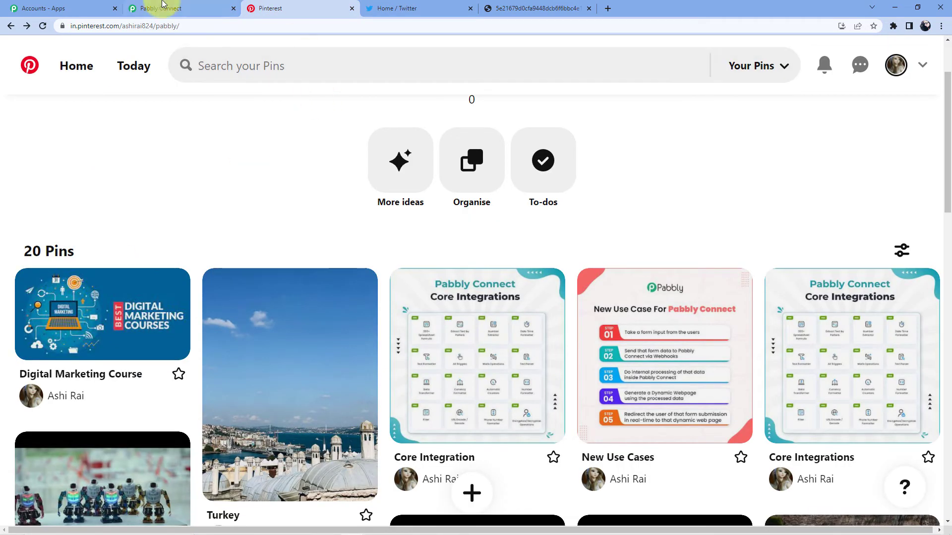
{"action": "left_click", "coordinate": [410, 6]}
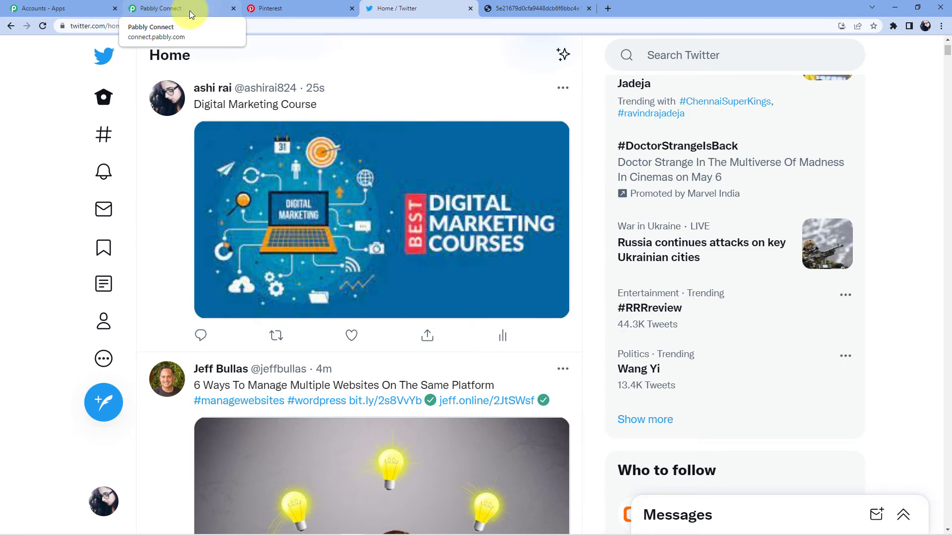
Return to Pabbly Connect and collapse the Pinterest New Pin trigger and the Twitter Create Tweet with Media action.
{"action": "left_click", "coordinate": [189, 8]}
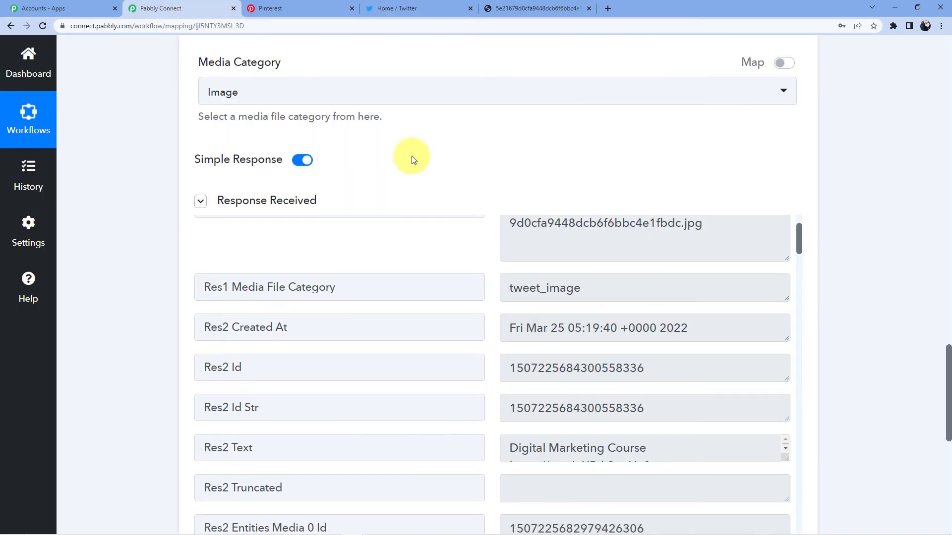
{"action": "left_click_drag", "start_coordinate": [949, 408], "coordinate": [948, 99]}
{"action": "left_click", "coordinate": [478, 232]}
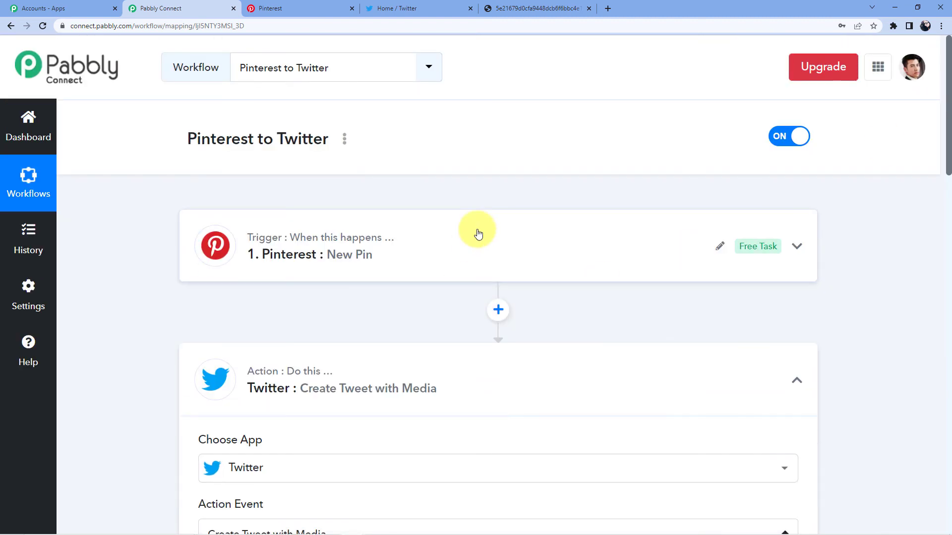
{"action": "scroll", "coordinate": [427, 258], "scroll_direction": "down", "scroll_amount": 2}
{"action": "left_click", "coordinate": [376, 270]}
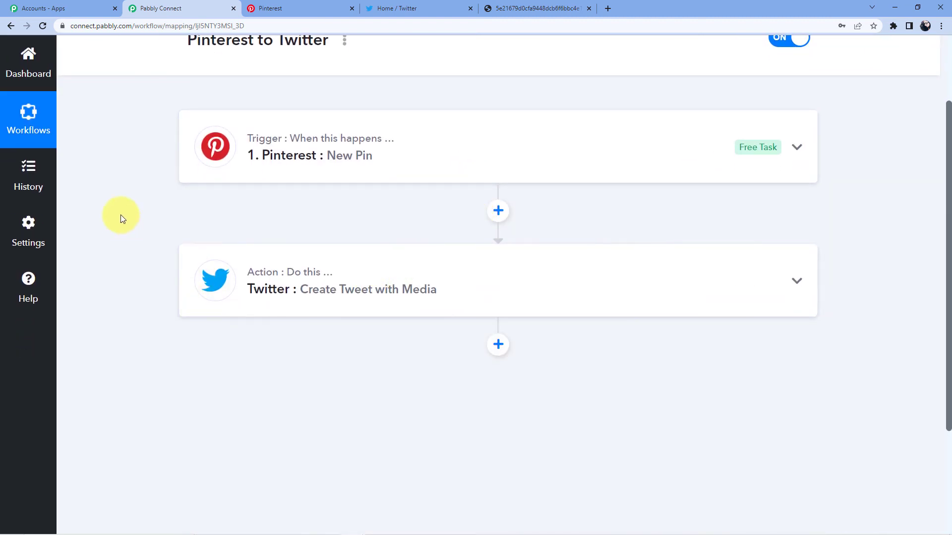